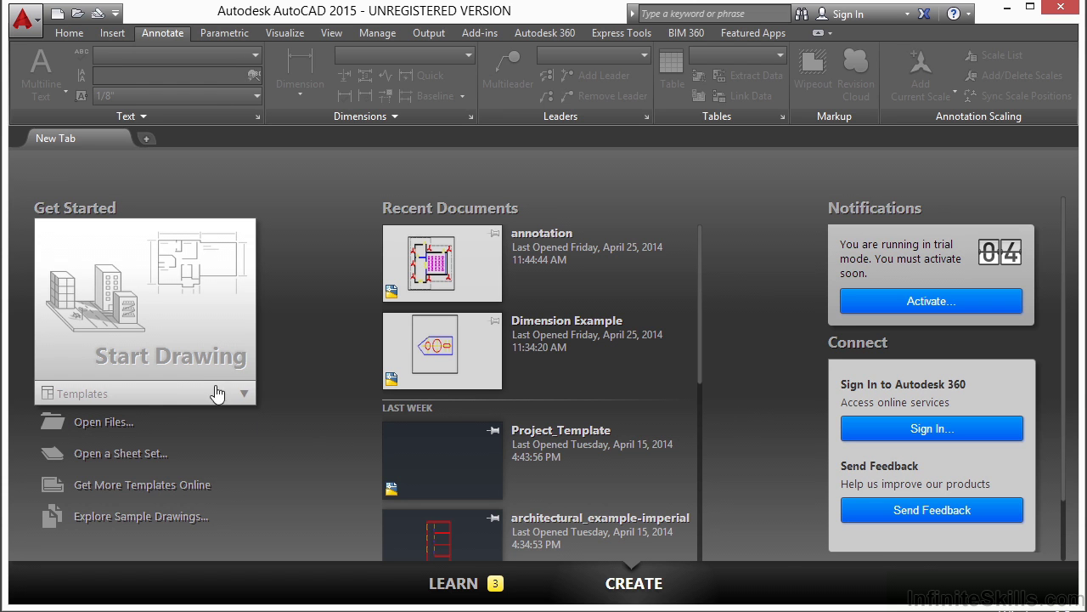
- Create a new blank drawing, Drawing1, from the acad.dwt template
{"action": "left_click", "coordinate": [124, 395]}
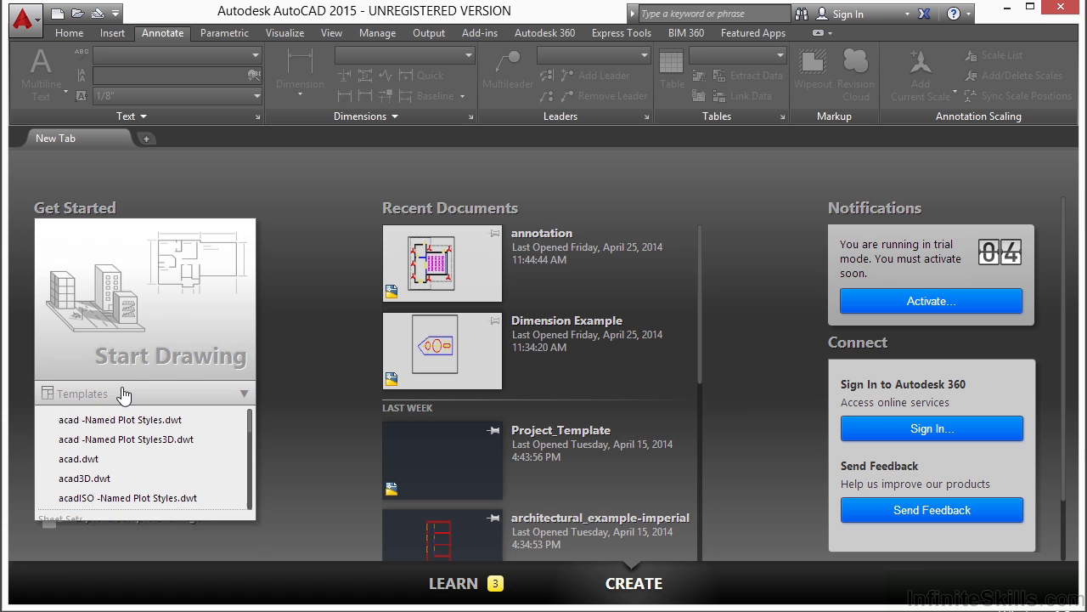
{"action": "left_click", "coordinate": [102, 465]}
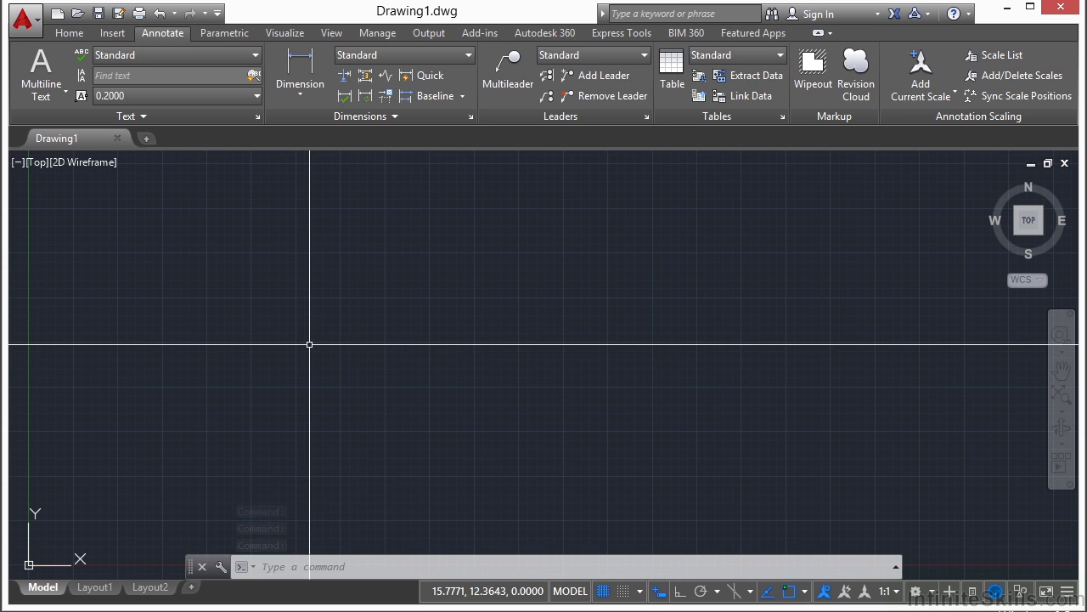
- Start single-line text (DTEXT) at a picked point with 0.2000 height and 0 rotation
{"action": "type", "text": "dte"}
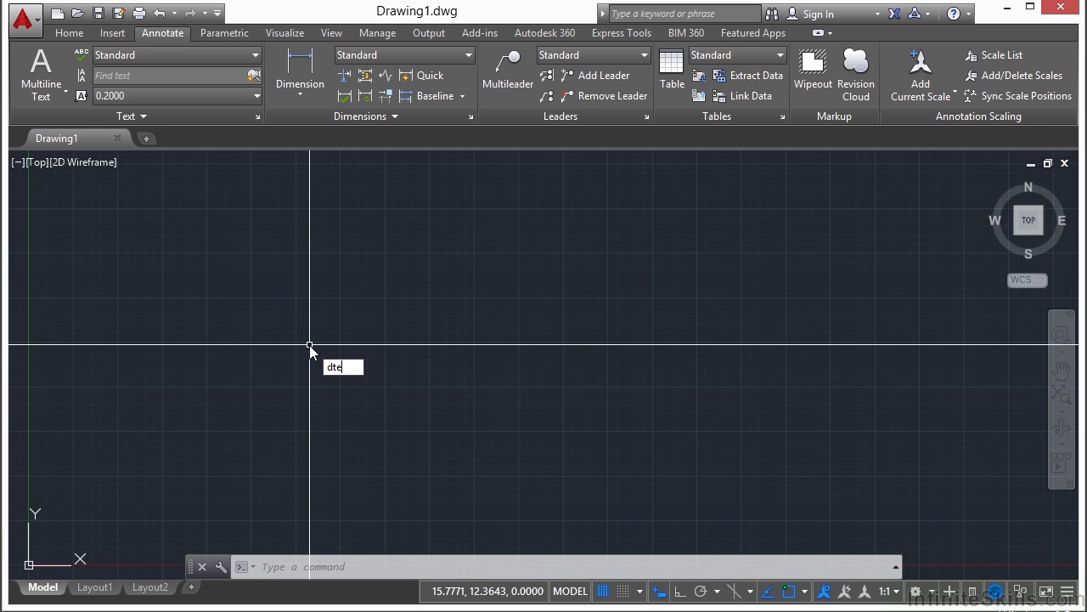
{"action": "type", "text": "xt"}
{"action": "key", "text": "Return"}
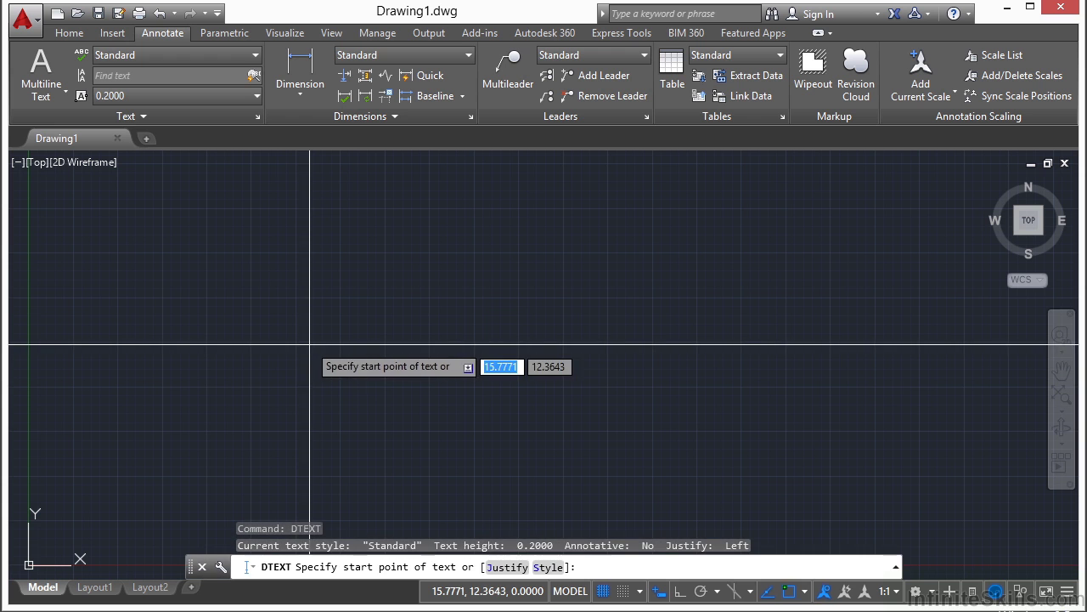
{"action": "left_click", "coordinate": [303, 282]}
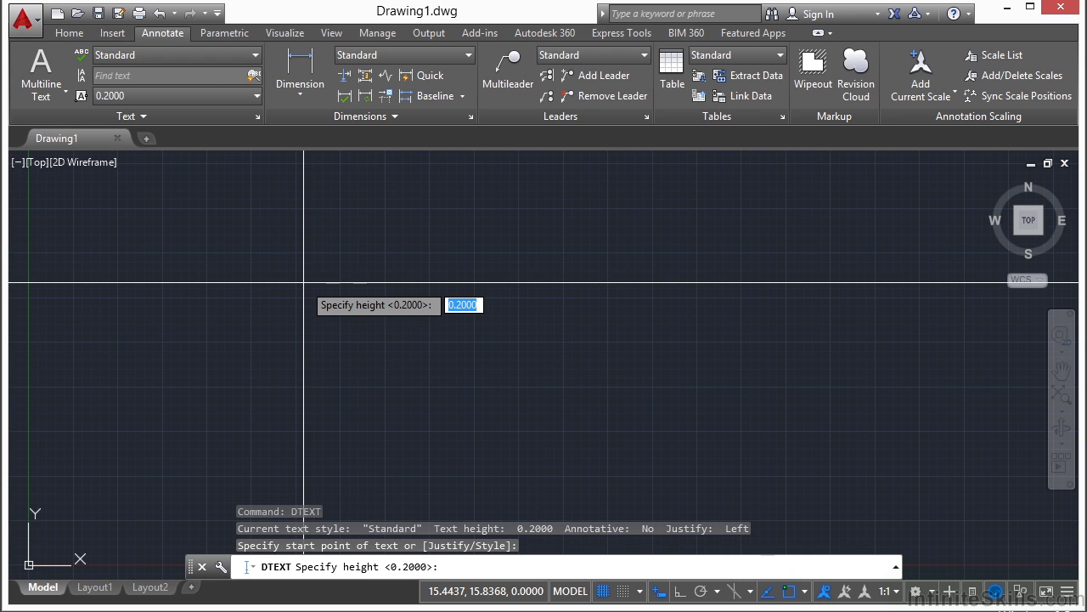
{"action": "key", "text": "Return"}
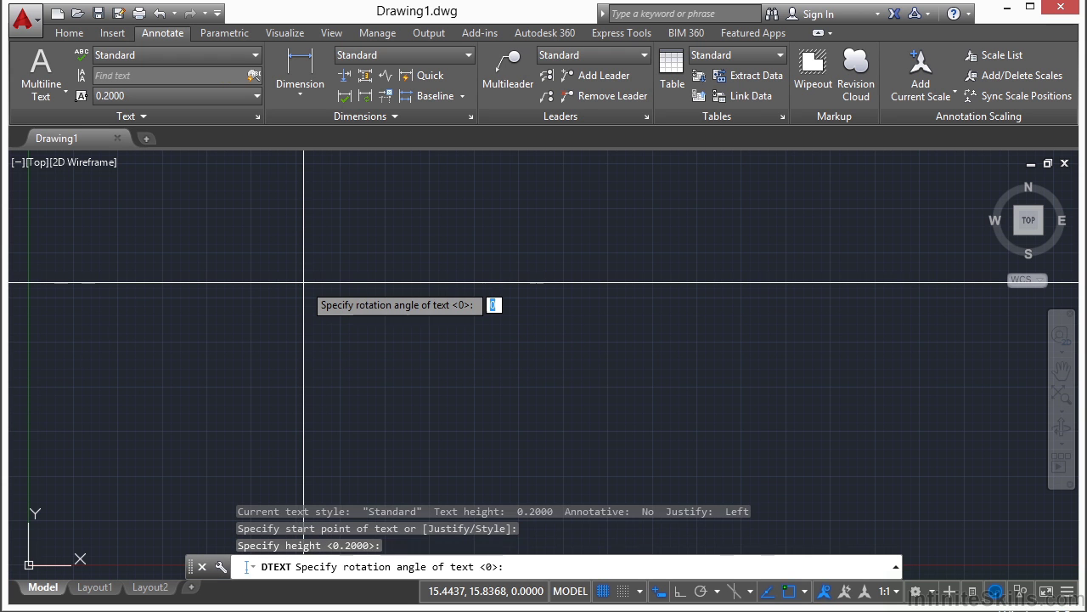
{"action": "key", "text": "Return"}
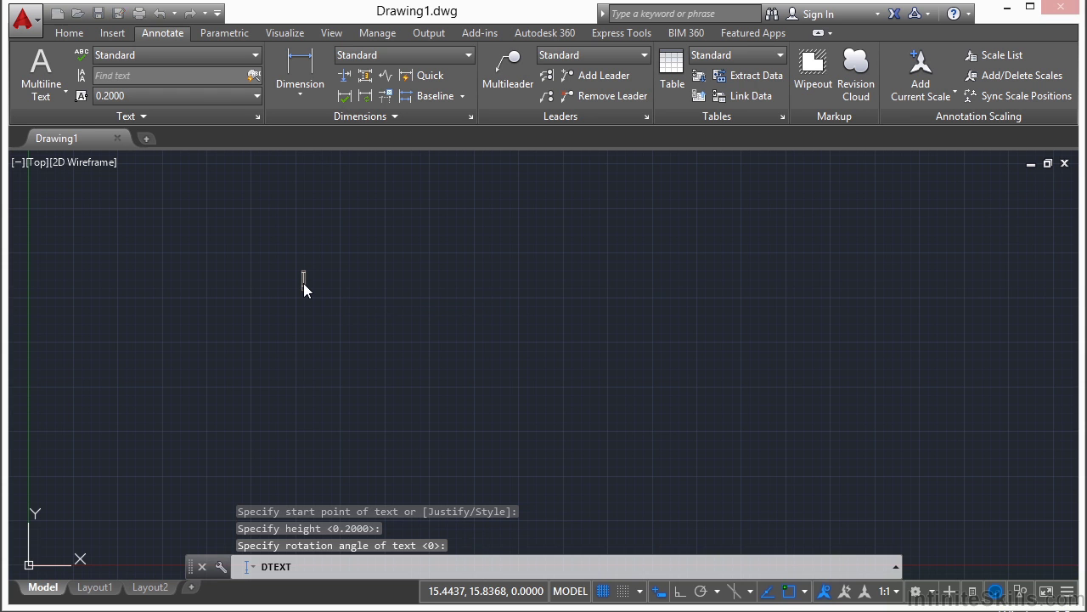
- Enter 'just start typing in your text', with 'second line of text' on the line below
{"action": "type", "text": "ju"}
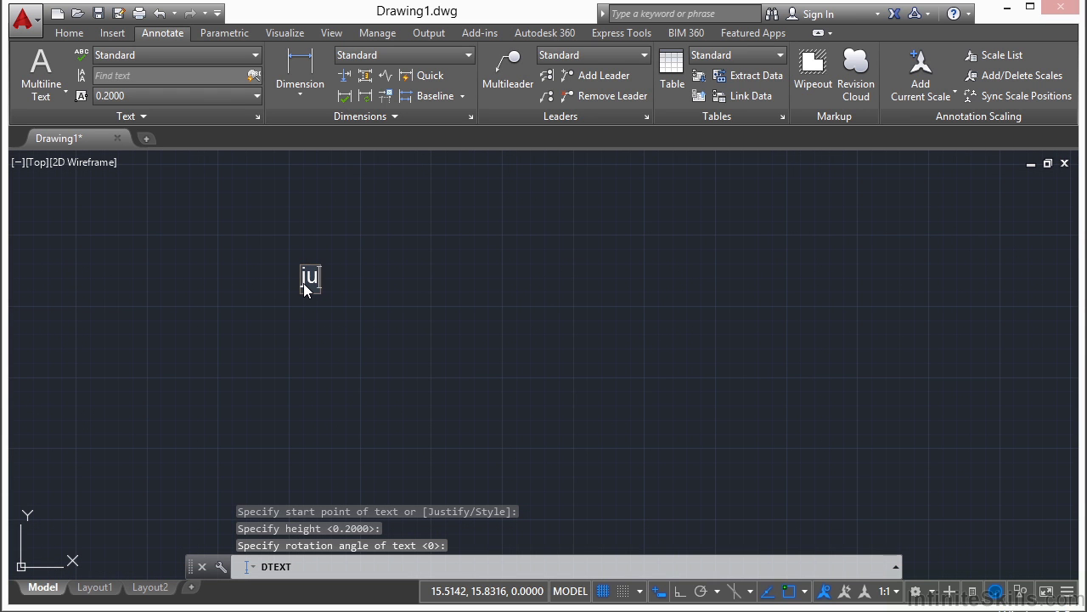
{"action": "type", "text": "st start typ"}
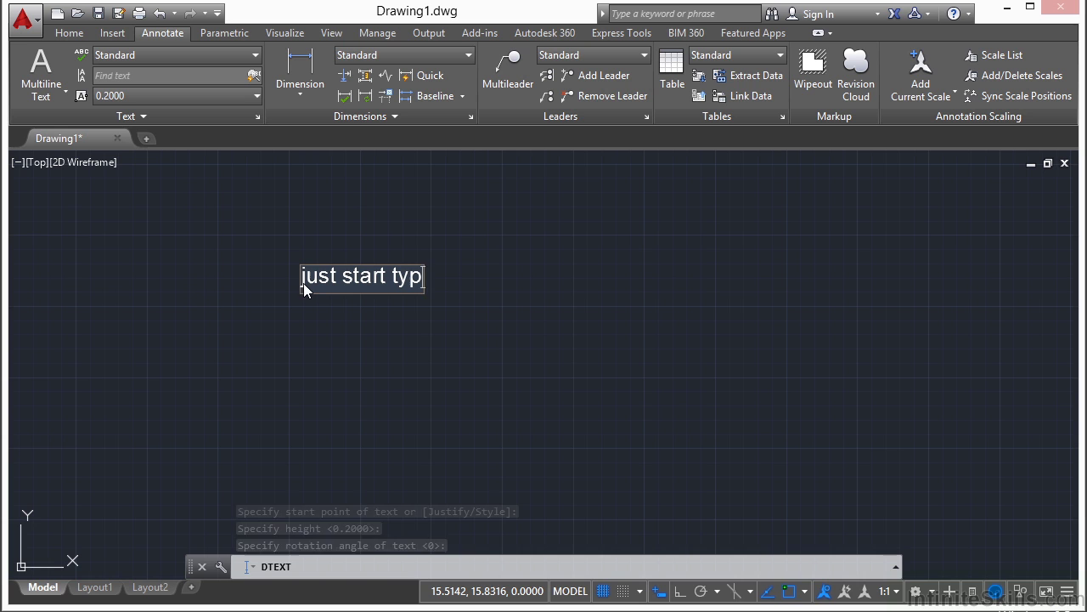
{"action": "type", "text": "ing in your t"}
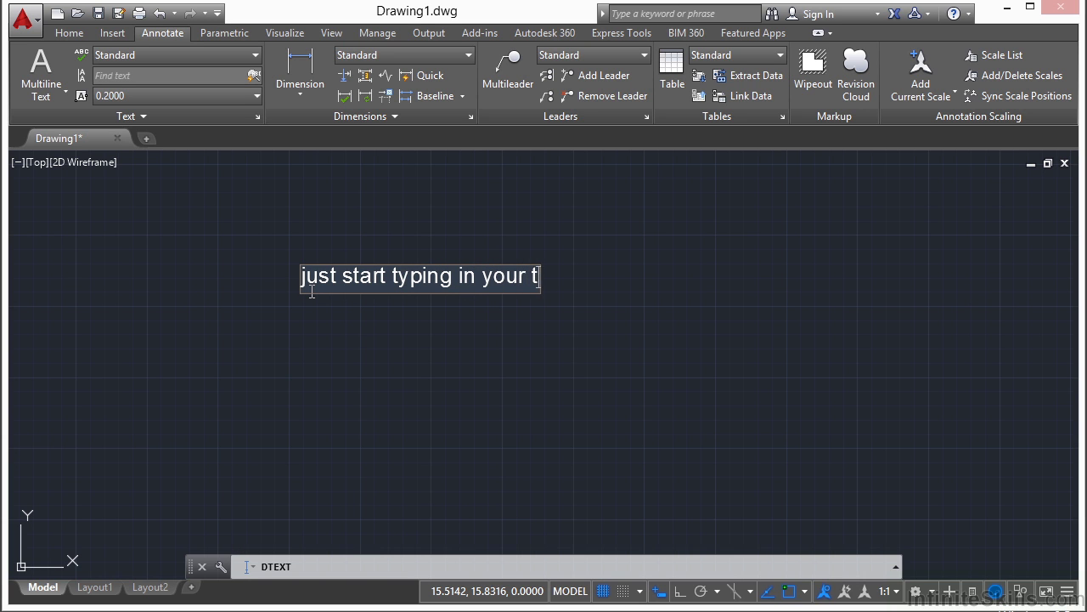
{"action": "type", "text": "ext"}
{"action": "key", "text": "Return"}
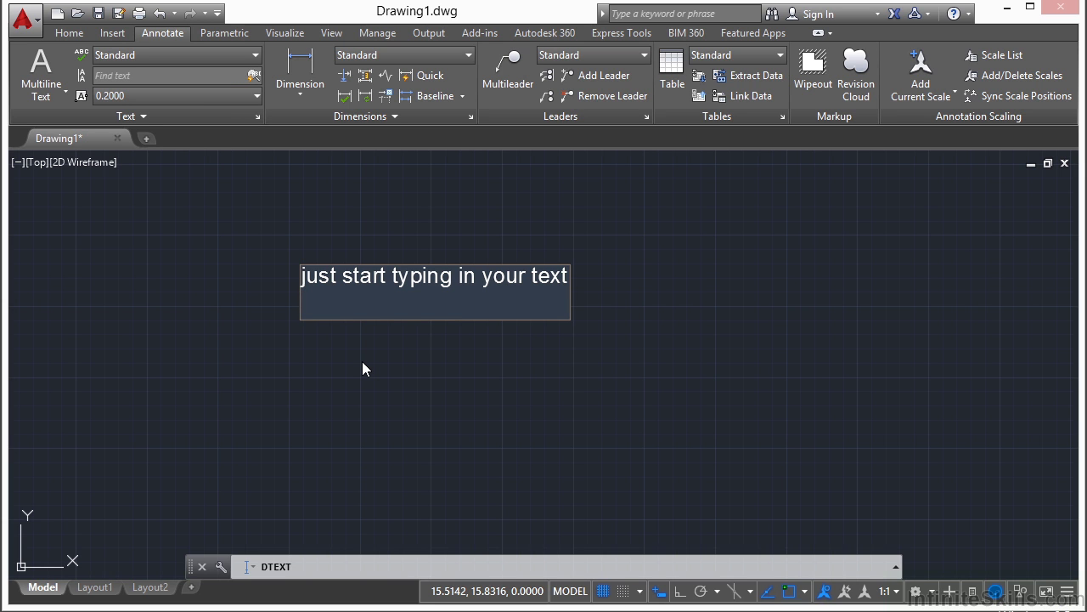
{"action": "type", "text": "second"}
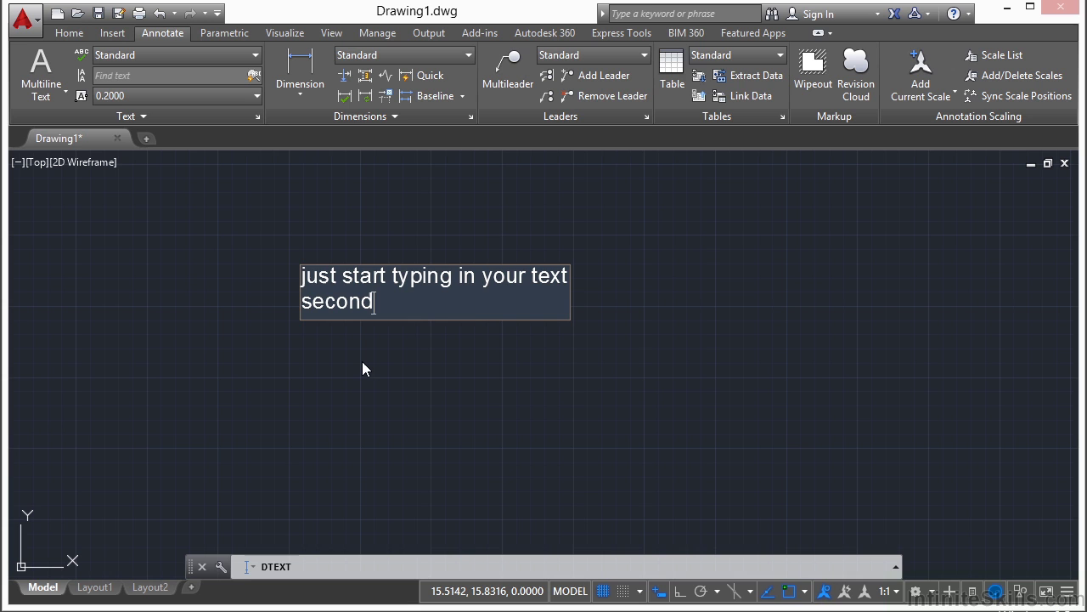
{"action": "type", "text": " line of text"}
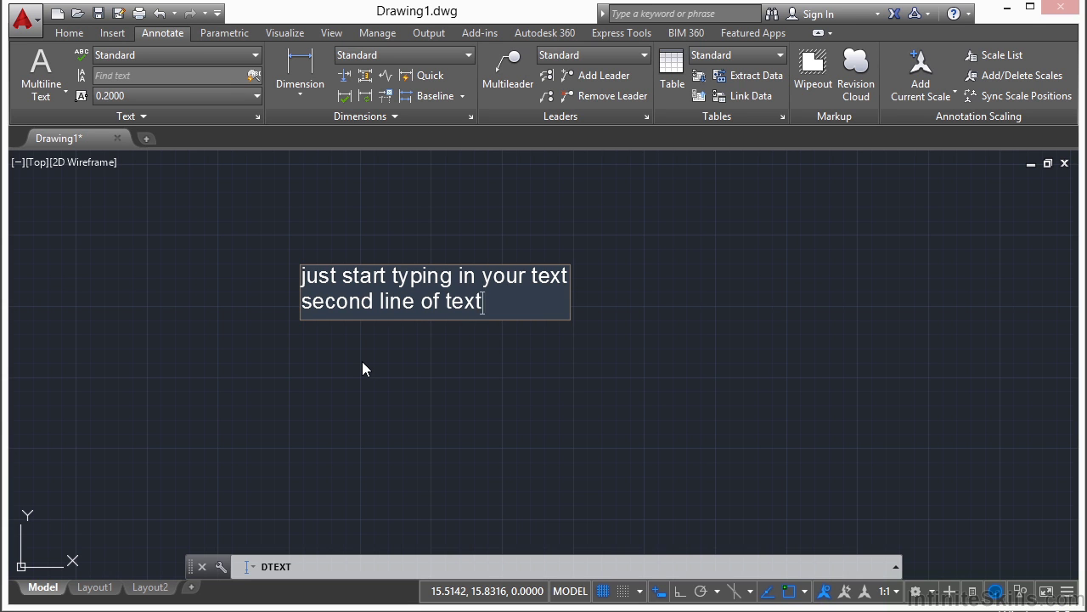
- End the text entry, discarding the trial 'new text goes here' line so only two lines remain
{"action": "left_click", "coordinate": [608, 373]}
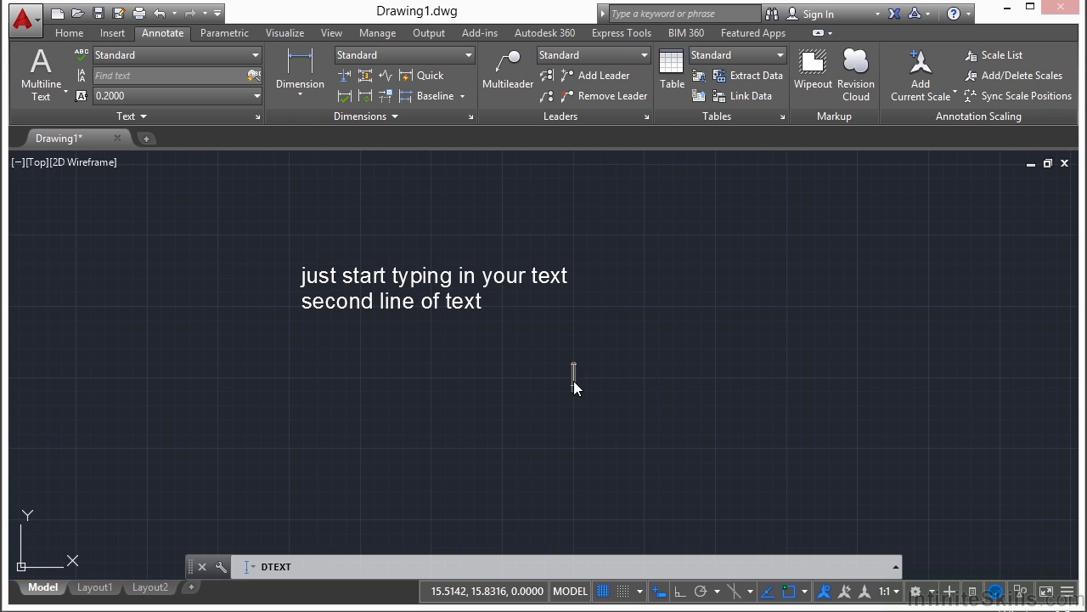
{"action": "left_click", "coordinate": [367, 419]}
{"action": "left_click", "coordinate": [486, 463]}
{"action": "left_click", "coordinate": [554, 395]}
{"action": "left_click", "coordinate": [383, 418]}
{"action": "type", "text": "new text"}
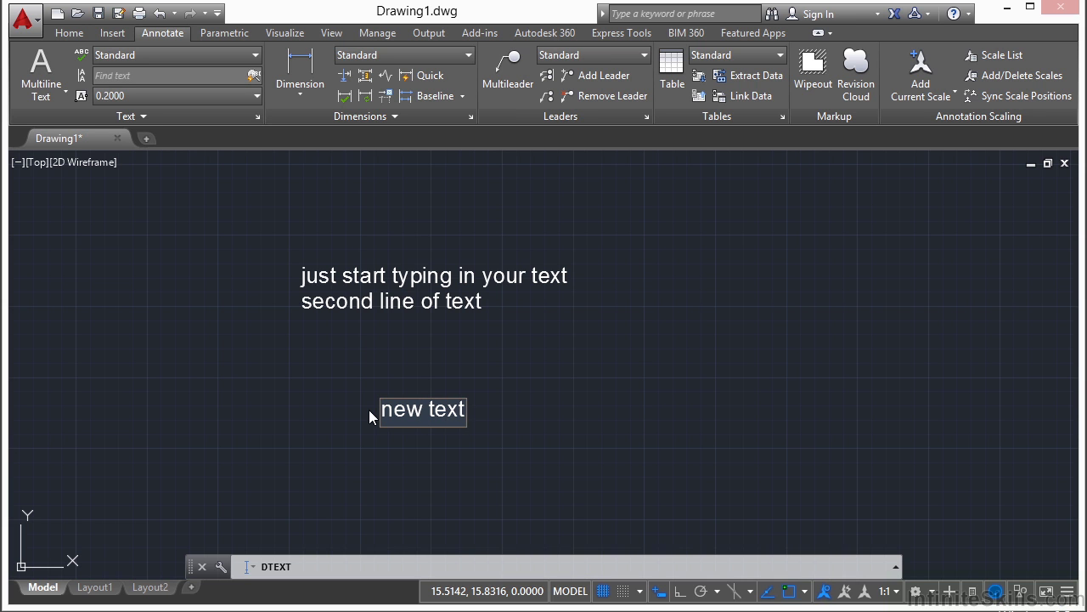
{"action": "type", "text": " goes here"}
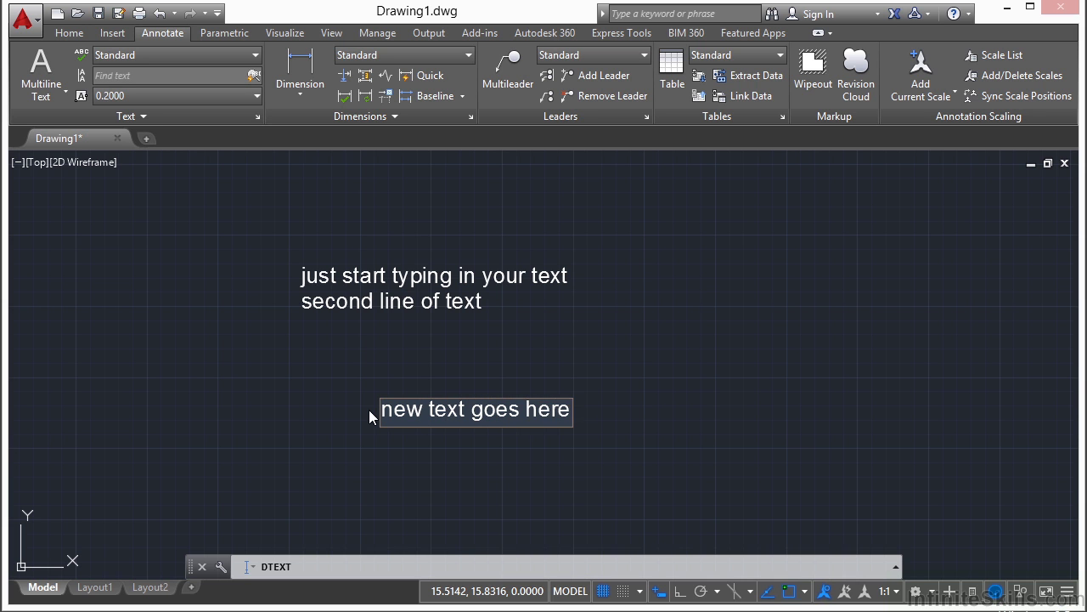
{"action": "key", "text": "Escape"}
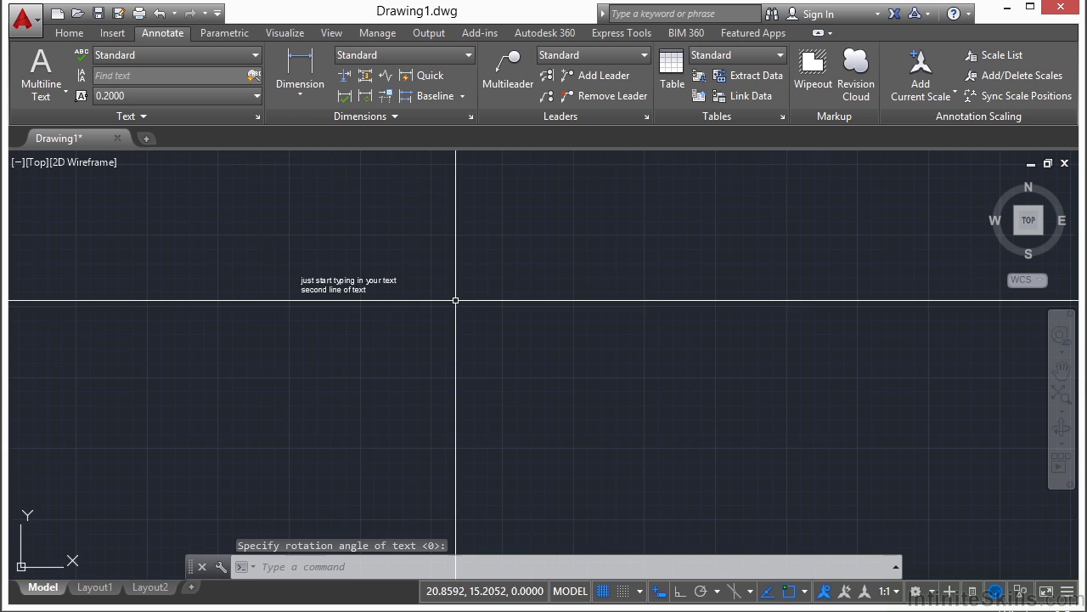
- Move 'just start typing in your text' higher, and 'second line of text' lower and to the right
{"action": "scroll", "coordinate": [365, 286], "scroll_direction": "up", "scroll_amount": 5}
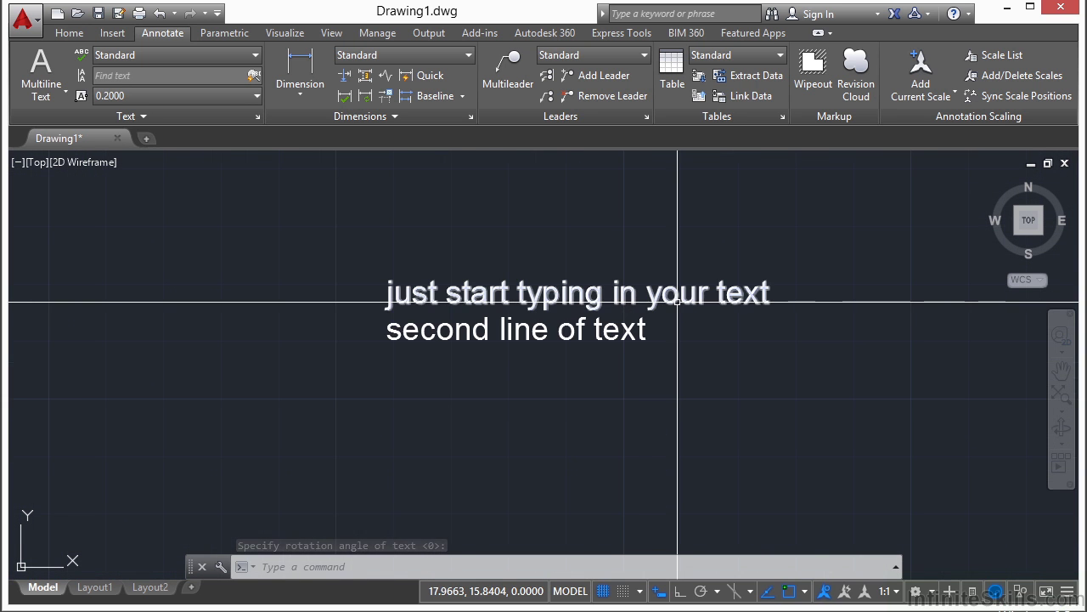
{"action": "scroll", "coordinate": [445, 291], "scroll_direction": "down", "scroll_amount": 4}
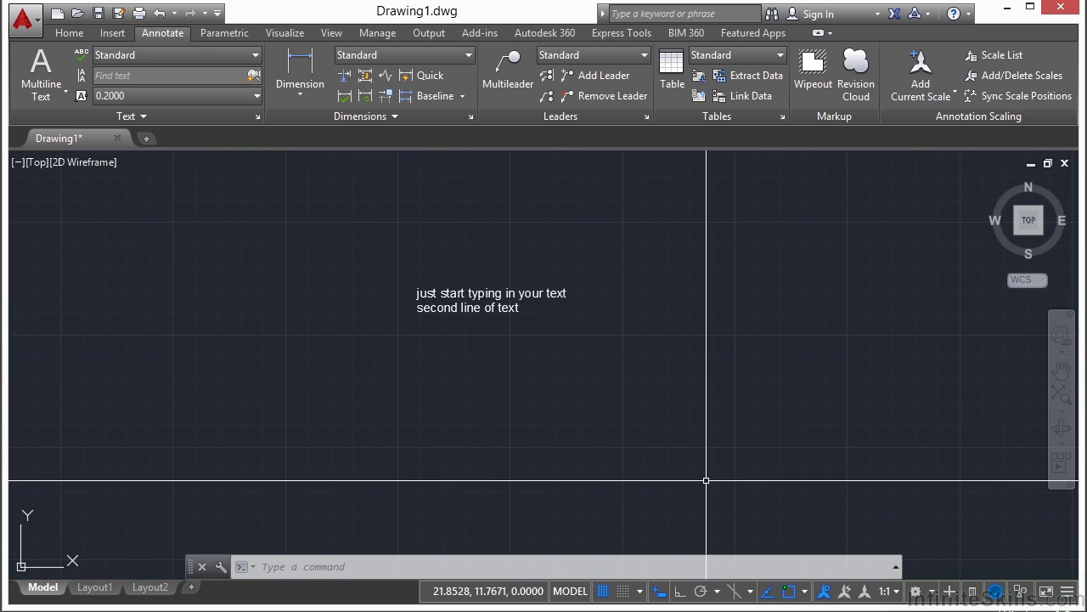
{"action": "scroll", "coordinate": [448, 293], "scroll_direction": "up", "scroll_amount": 4}
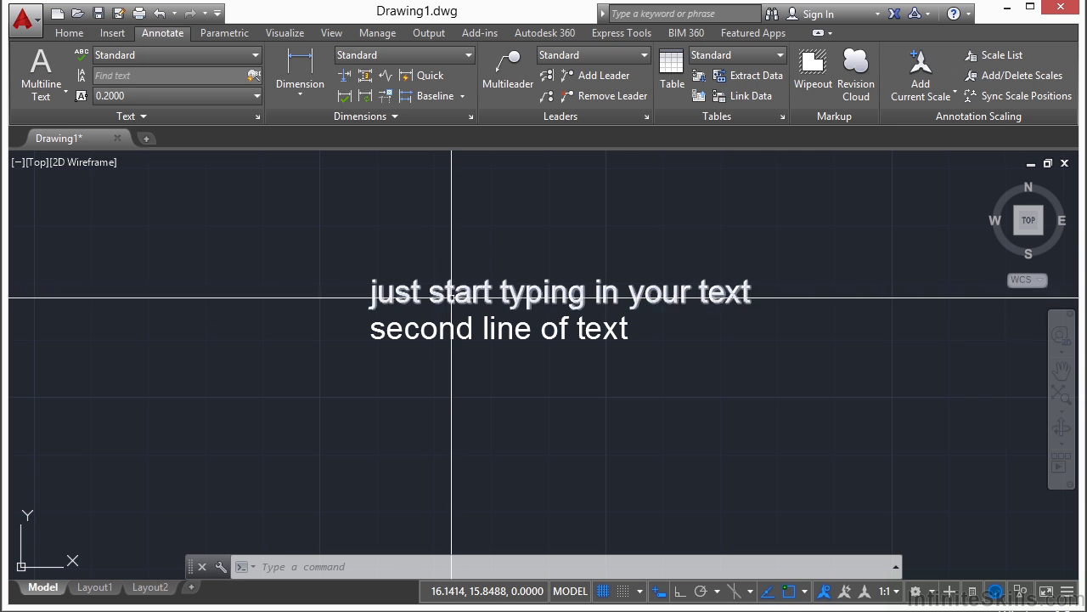
{"action": "left_click", "coordinate": [451, 297]}
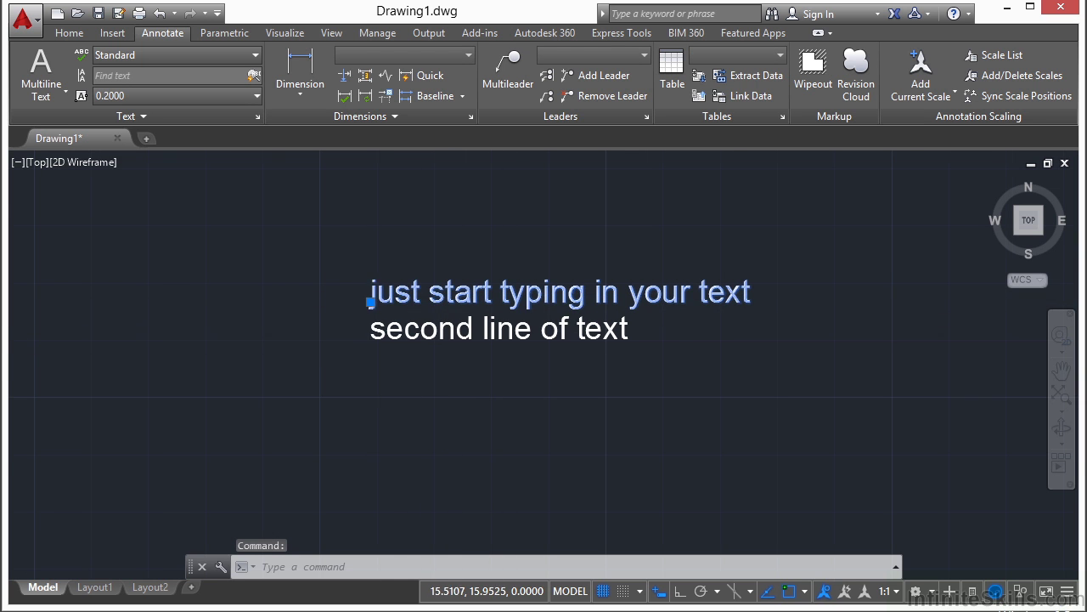
{"action": "left_click", "coordinate": [370, 301]}
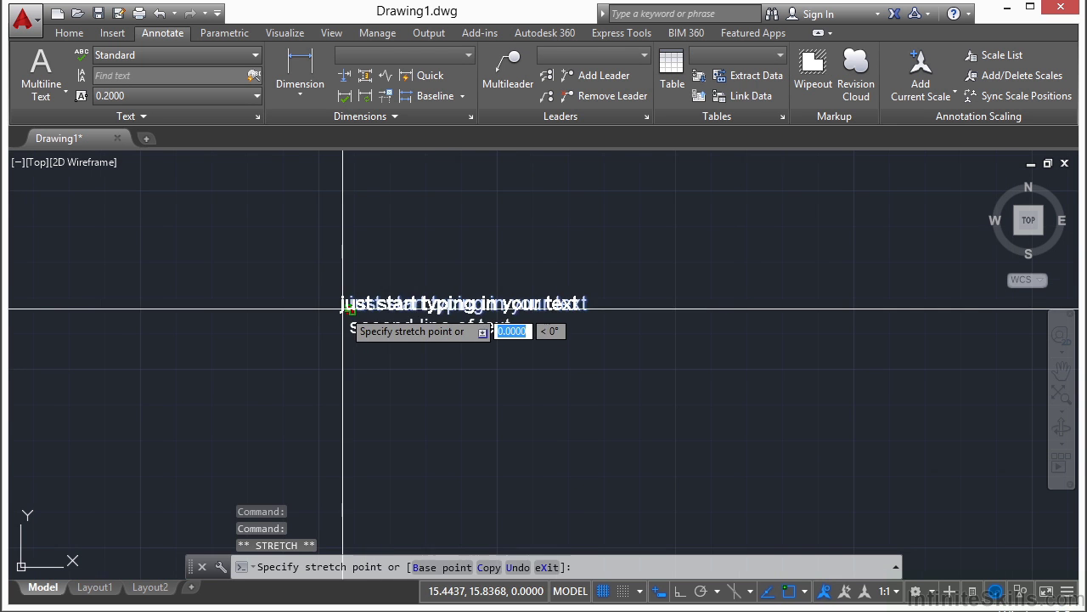
{"action": "left_click", "coordinate": [341, 242]}
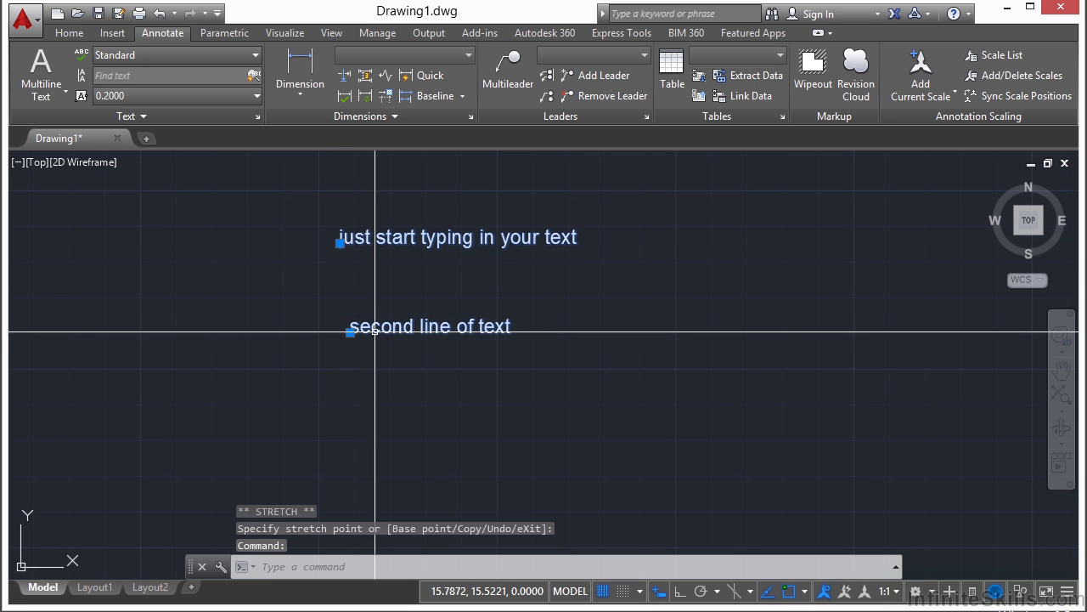
{"action": "left_click", "coordinate": [351, 330]}
{"action": "left_click", "coordinate": [409, 387]}
{"action": "key", "text": "Escape"}
{"action": "key", "text": "Escape"}
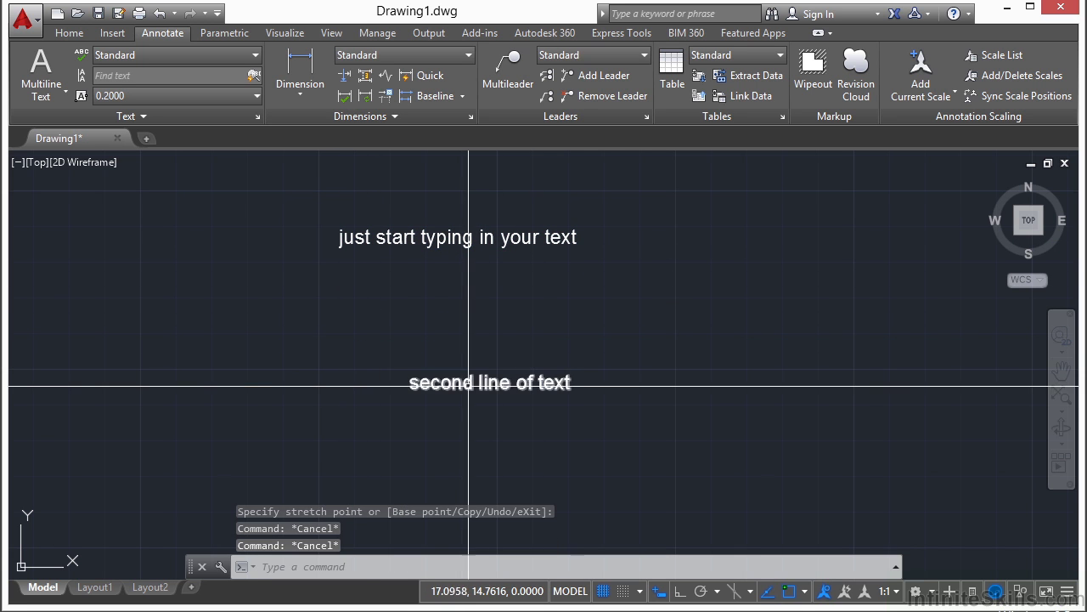
- Delete 'second' from the lower text so it reads 'line of text'
{"action": "double_click", "coordinate": [470, 384]}
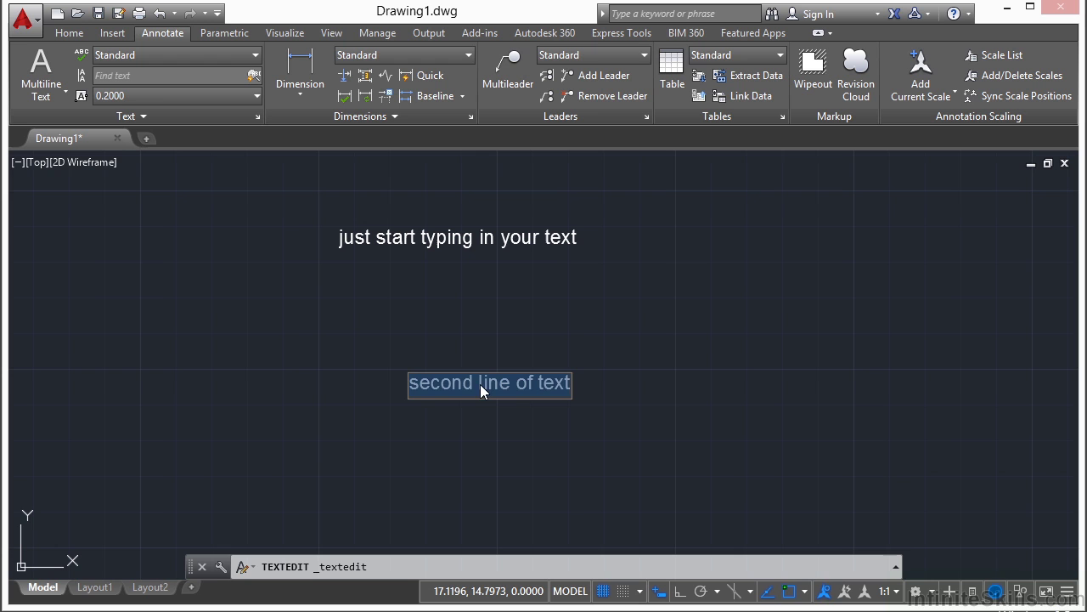
{"action": "left_click", "coordinate": [476, 384]}
{"action": "key", "text": "BackSpace"}
{"action": "key", "text": "BackSpace"}
{"action": "key", "text": "BackSpace"}
{"action": "key", "text": "BackSpace"}
{"action": "key", "text": "BackSpace"}
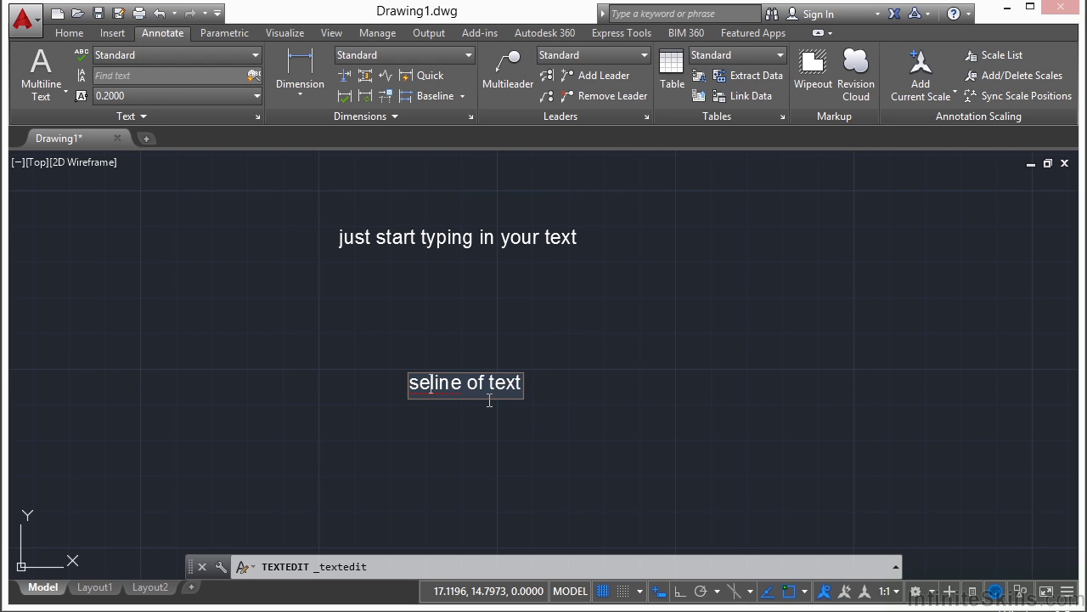
{"action": "key", "text": "BackSpace"}
{"action": "key", "text": "BackSpace"}
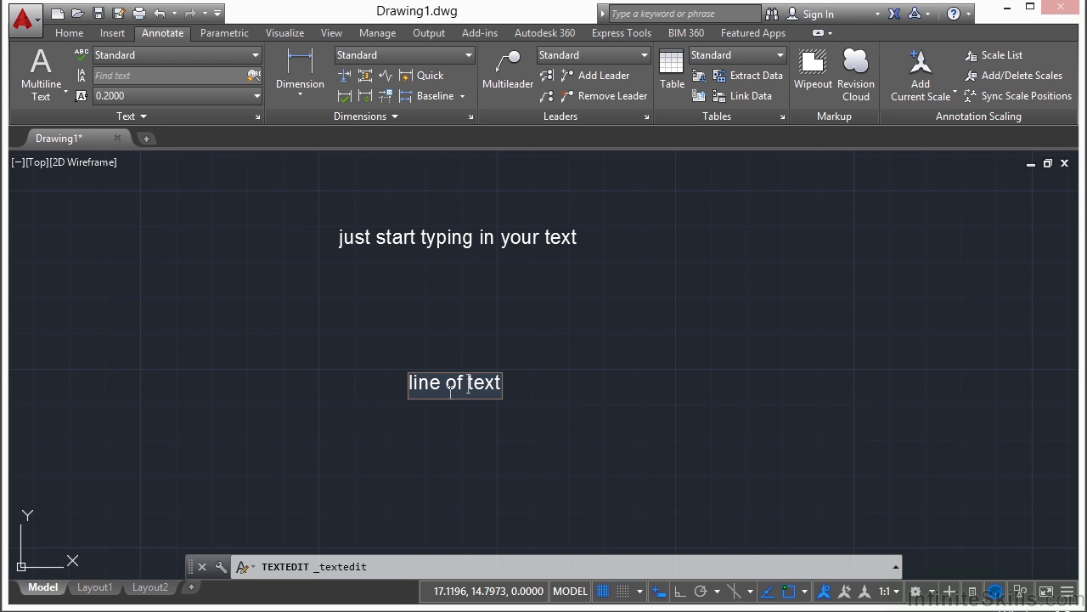
{"action": "left_click", "coordinate": [561, 366]}
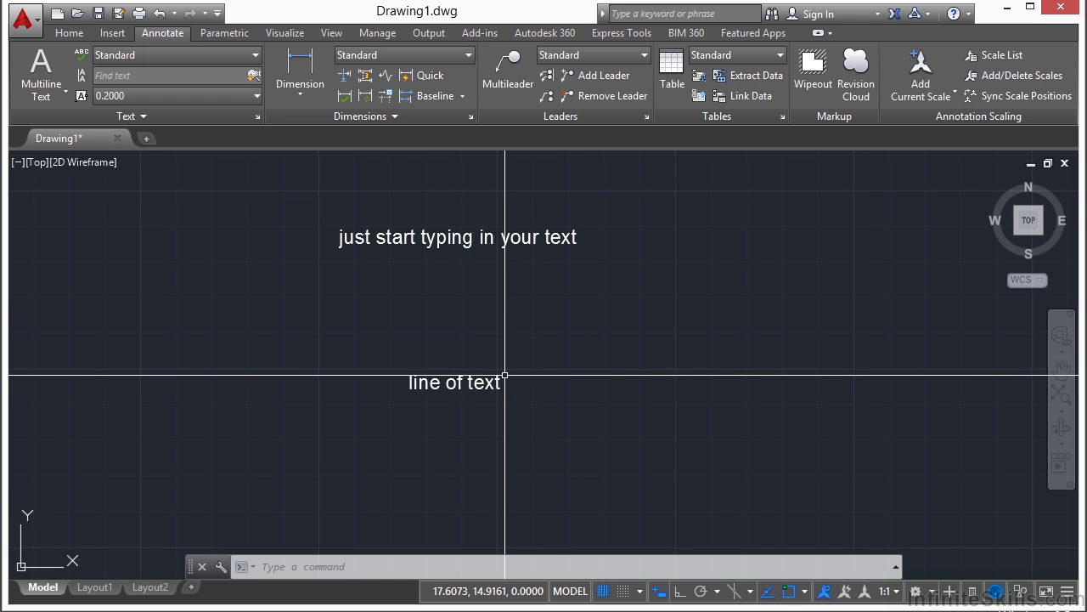
- Show the 'line of text' object in Properties: Standard style, 0.2000 height, rotation 0
{"action": "key", "text": "ctrl+1"}
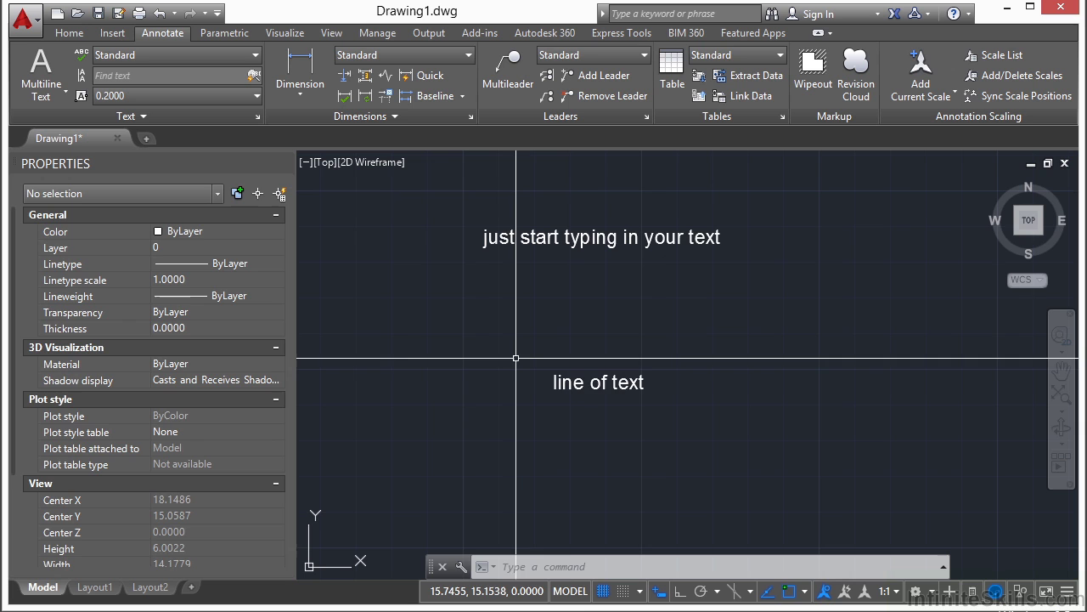
{"action": "double_click", "coordinate": [571, 382]}
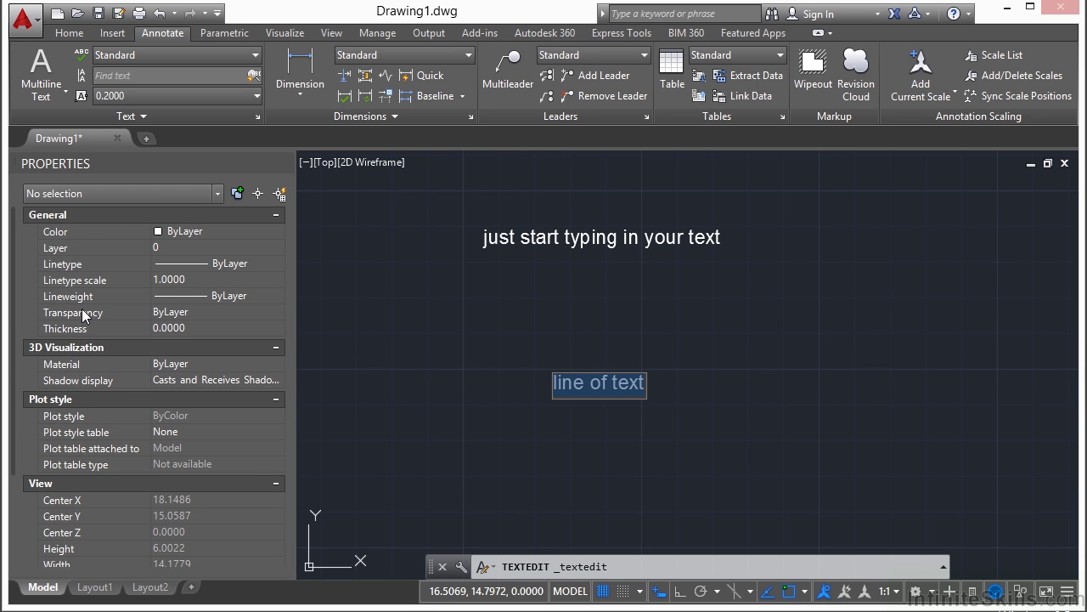
{"action": "key", "text": "Return"}
{"action": "scroll", "coordinate": [27, 285], "scroll_direction": "down", "scroll_amount": 4}
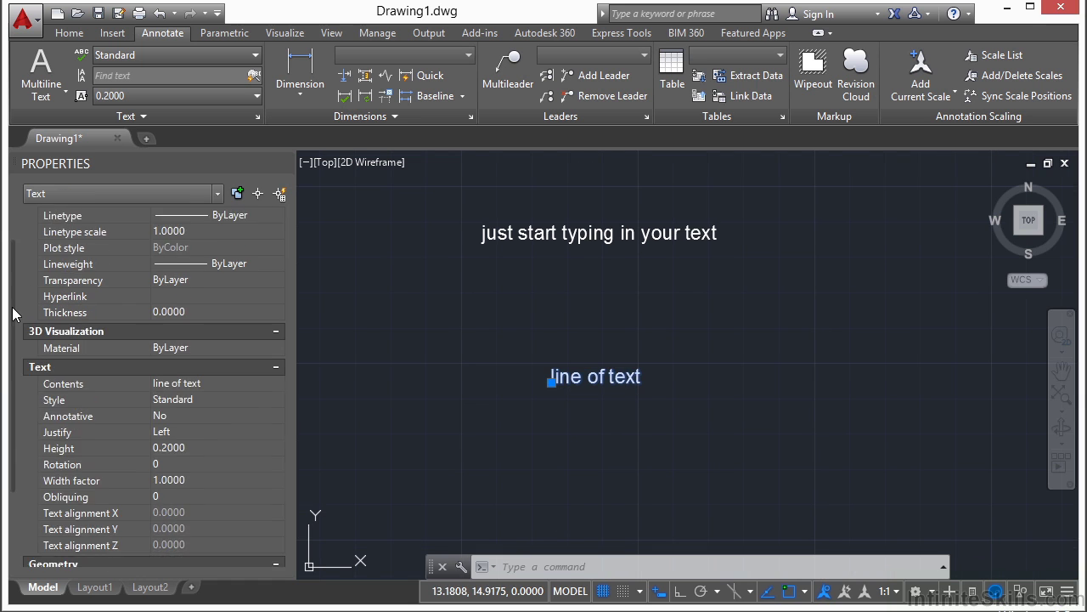
{"action": "scroll", "coordinate": [13, 374], "scroll_direction": "down", "scroll_amount": 1}
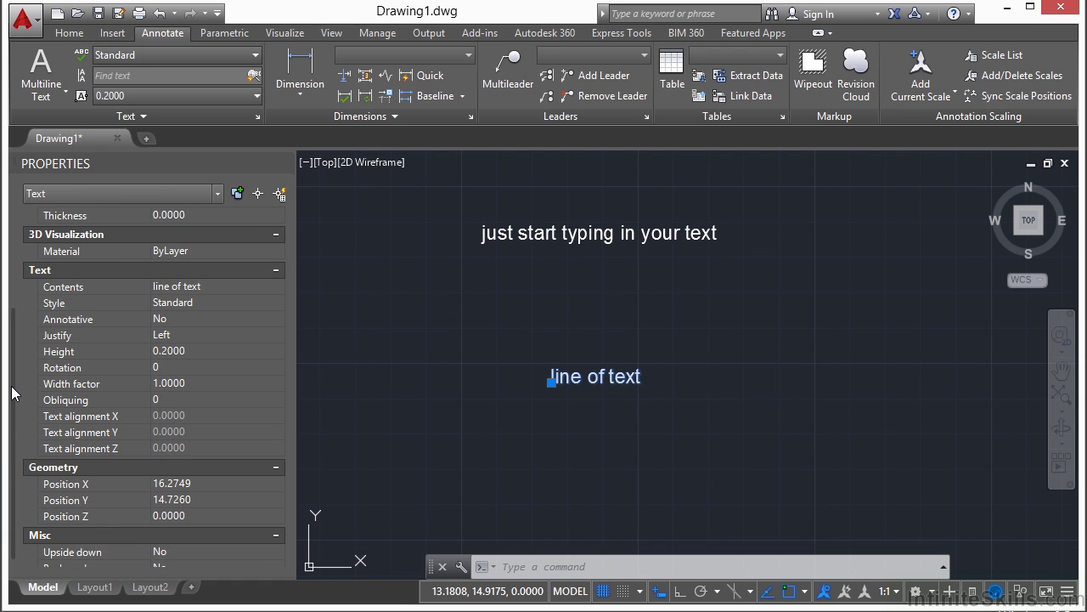
- Change the lower text's contents to 'you can change the text' in Properties
{"action": "scroll", "coordinate": [11, 400], "scroll_direction": "down", "scroll_amount": 1}
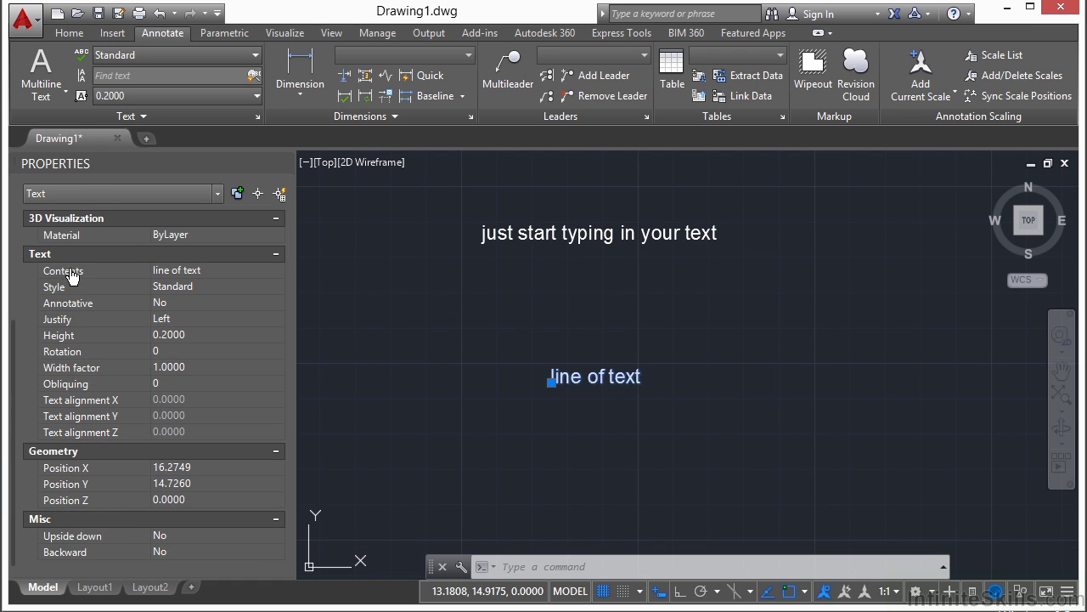
{"action": "left_click", "coordinate": [187, 274]}
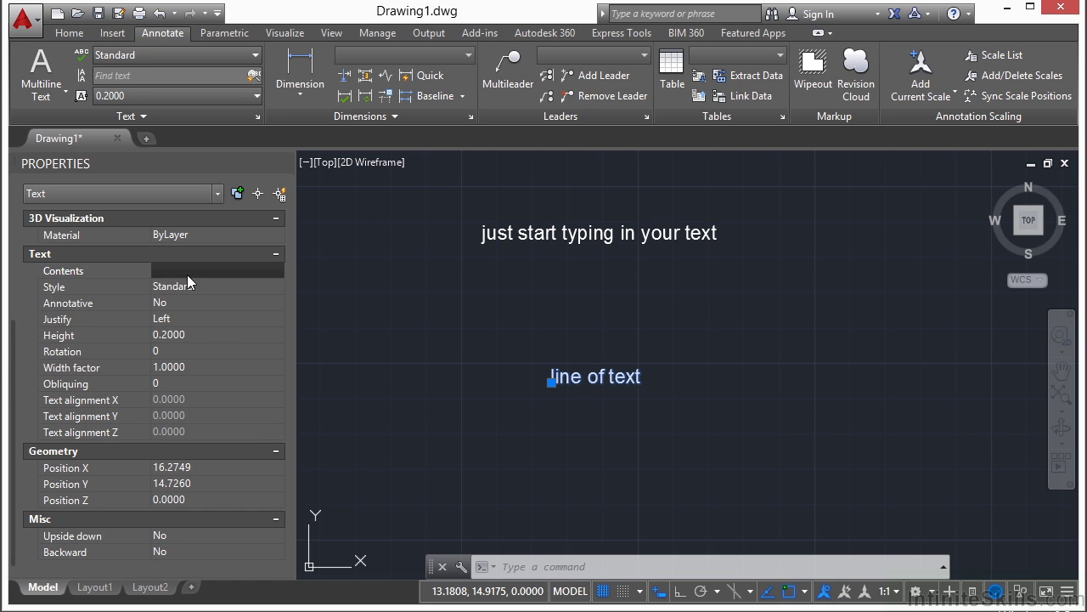
{"action": "type", "text": "you can change the text"}
{"action": "left_click", "coordinate": [202, 289]}
- Keep the text style as Standard and bring up the justification options
{"action": "left_click", "coordinate": [192, 286]}
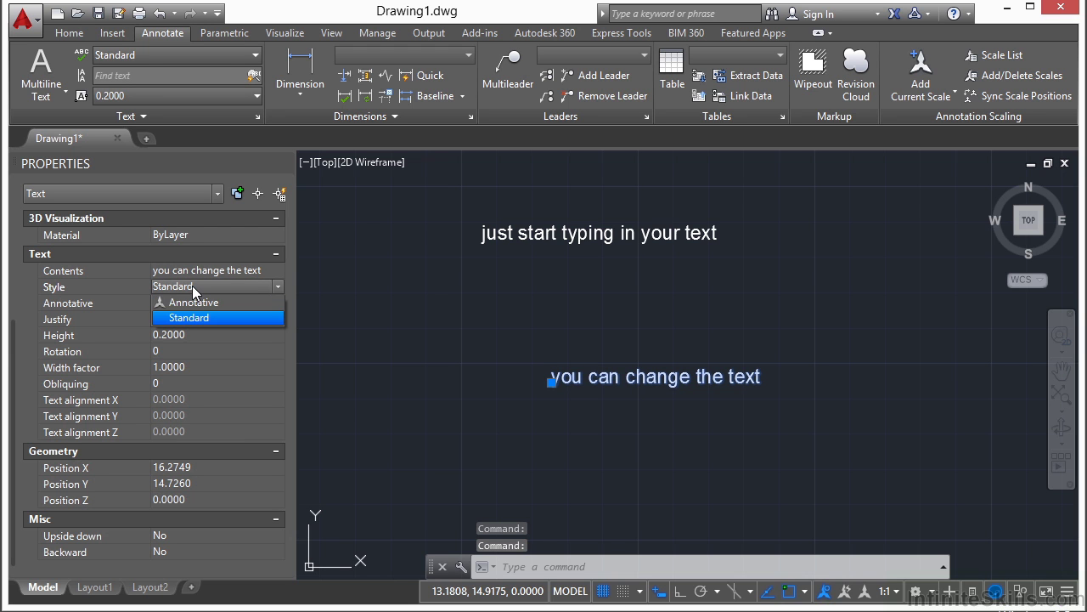
{"action": "left_click", "coordinate": [194, 315]}
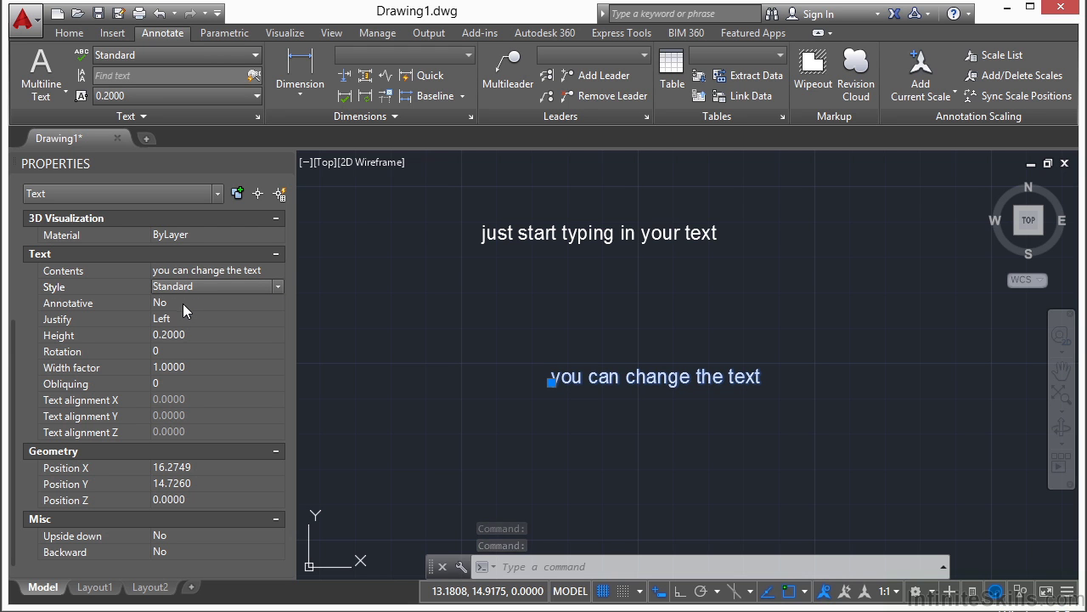
{"action": "left_click", "coordinate": [181, 316]}
{"action": "left_click", "coordinate": [181, 317]}
{"action": "scroll", "coordinate": [214, 321], "scroll_direction": "down", "scroll_amount": 1}
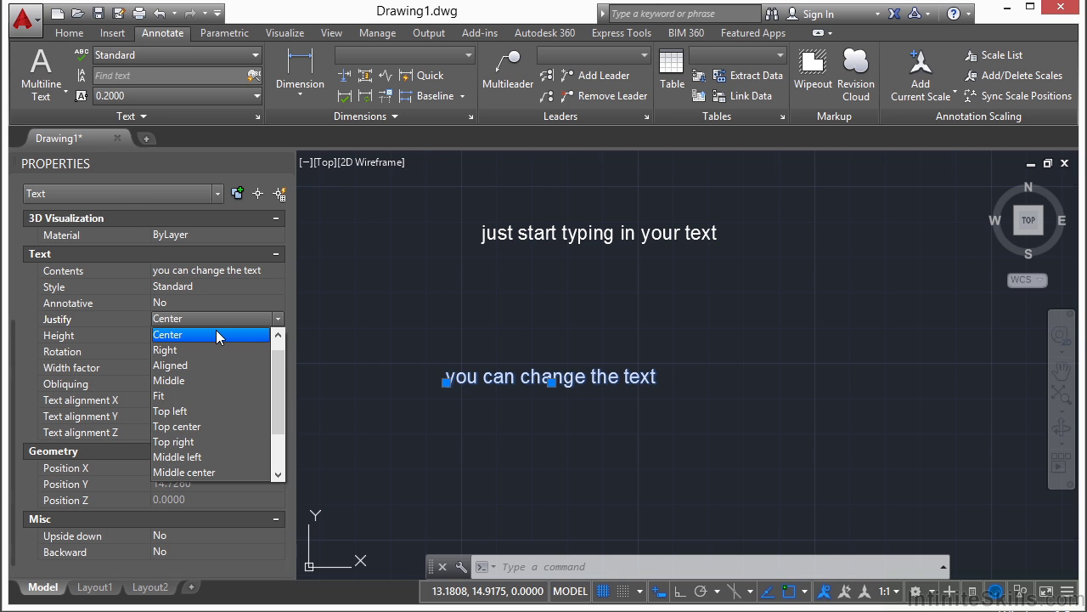
- Set justification to Middle, then Fit, and pull the right end point in to narrow the text
{"action": "left_click", "coordinate": [185, 380]}
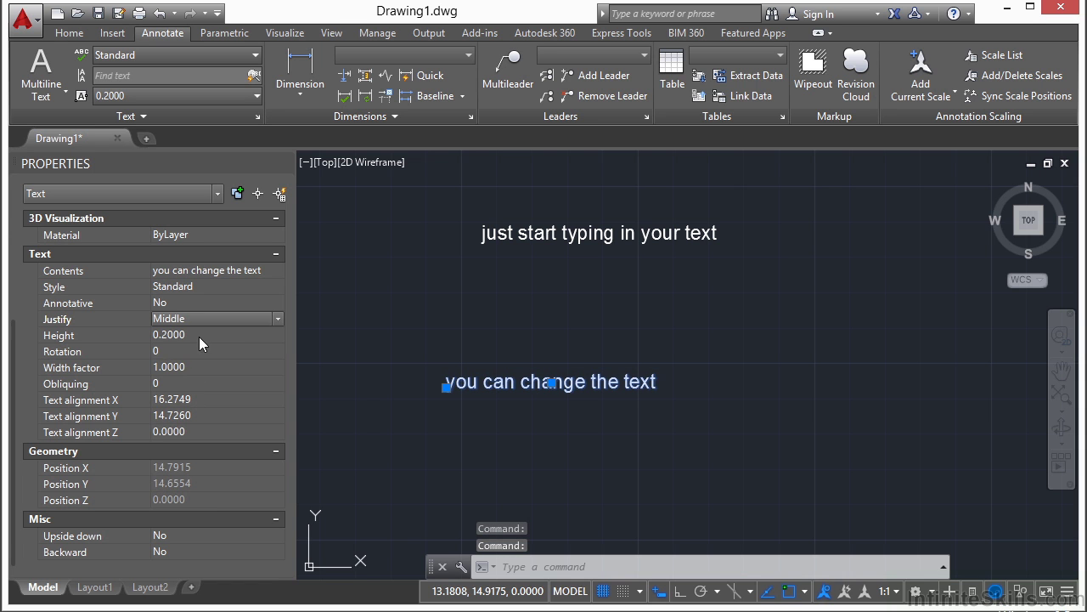
{"action": "left_click", "coordinate": [198, 322]}
{"action": "left_click", "coordinate": [174, 350]}
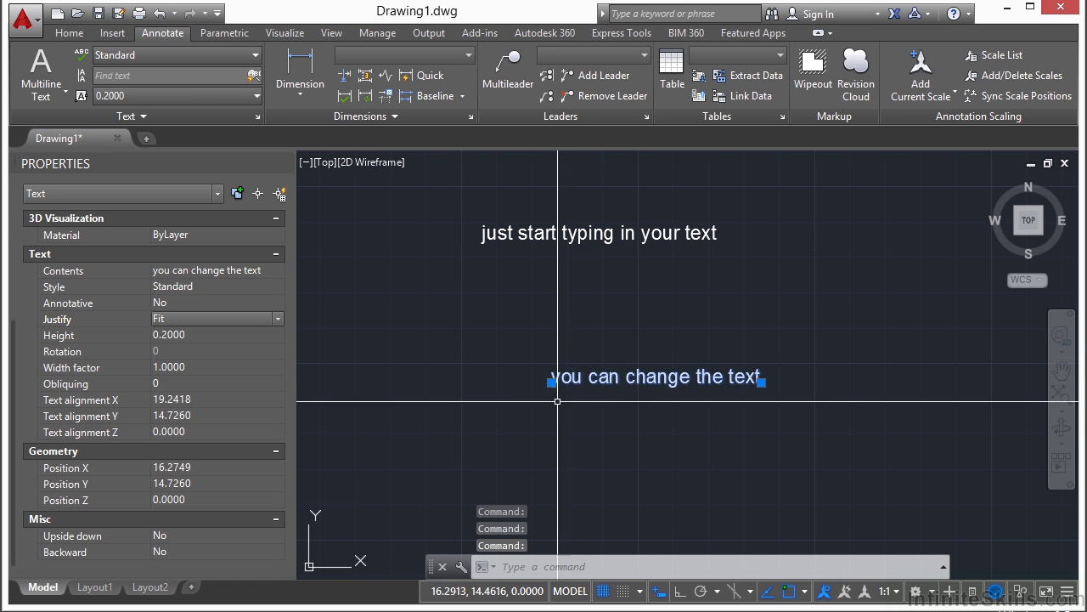
{"action": "left_click", "coordinate": [761, 382]}
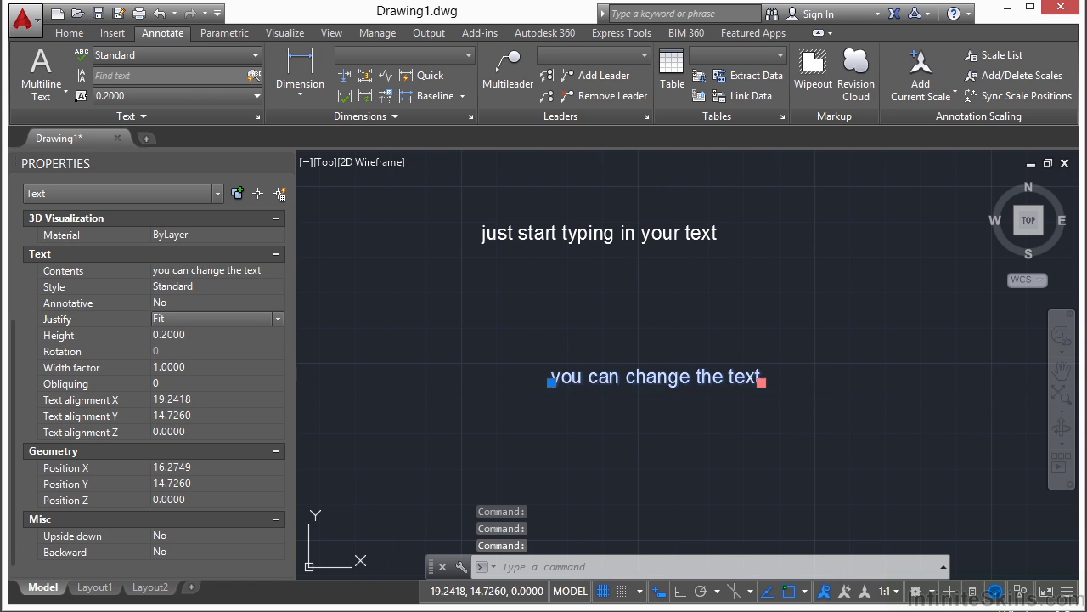
{"action": "double_click", "coordinate": [662, 382]}
- Stretch the fit text's end point into a short horizontal span, giving width factor 0.1870
{"action": "key", "text": "Escape"}
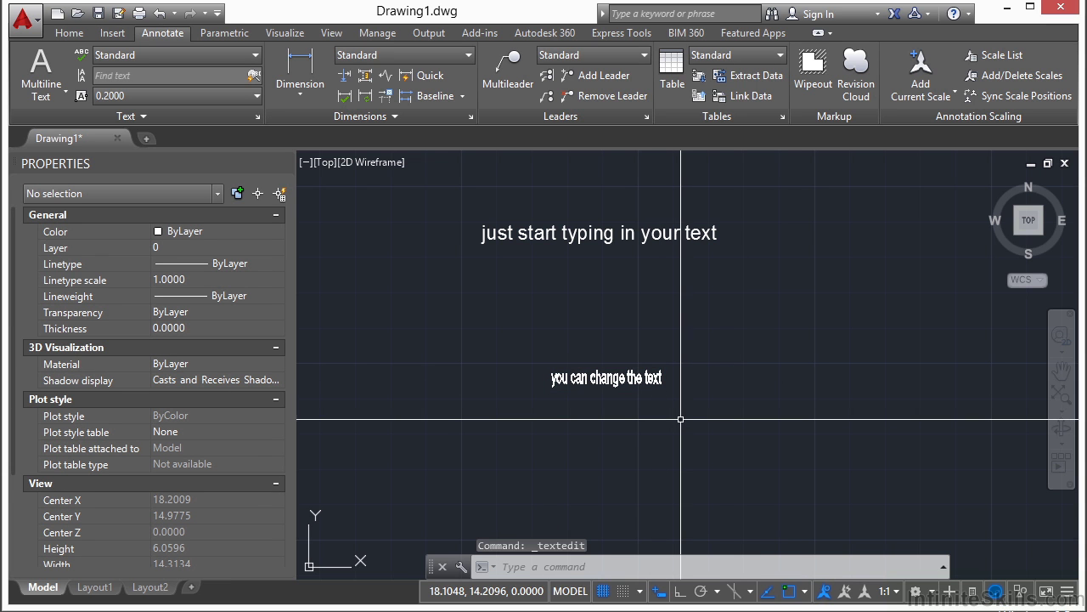
{"action": "scroll", "coordinate": [666, 408], "scroll_direction": "up", "scroll_amount": 2}
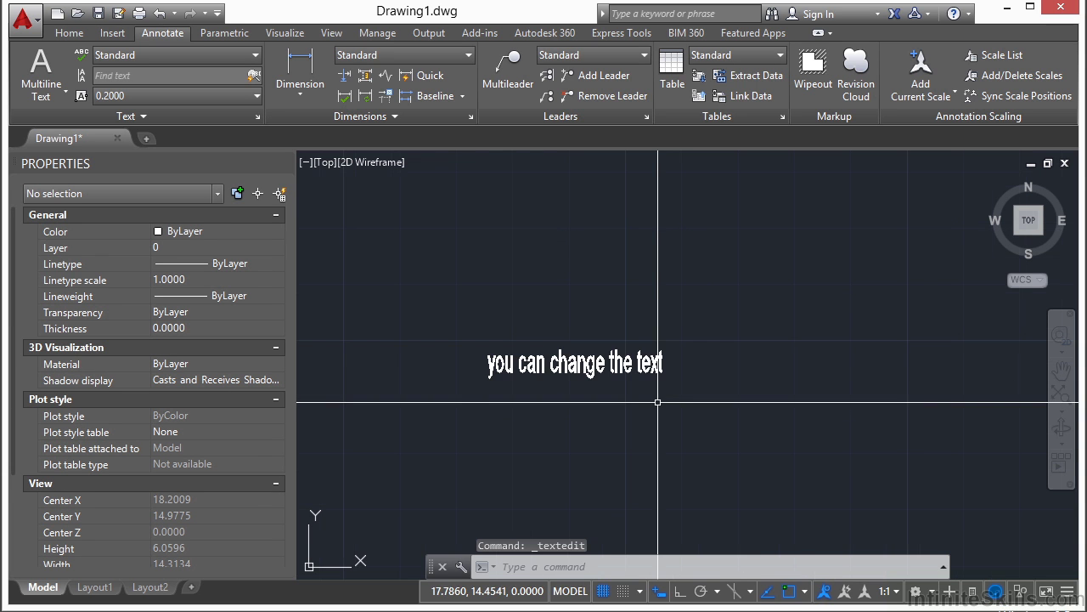
{"action": "left_click", "coordinate": [641, 367]}
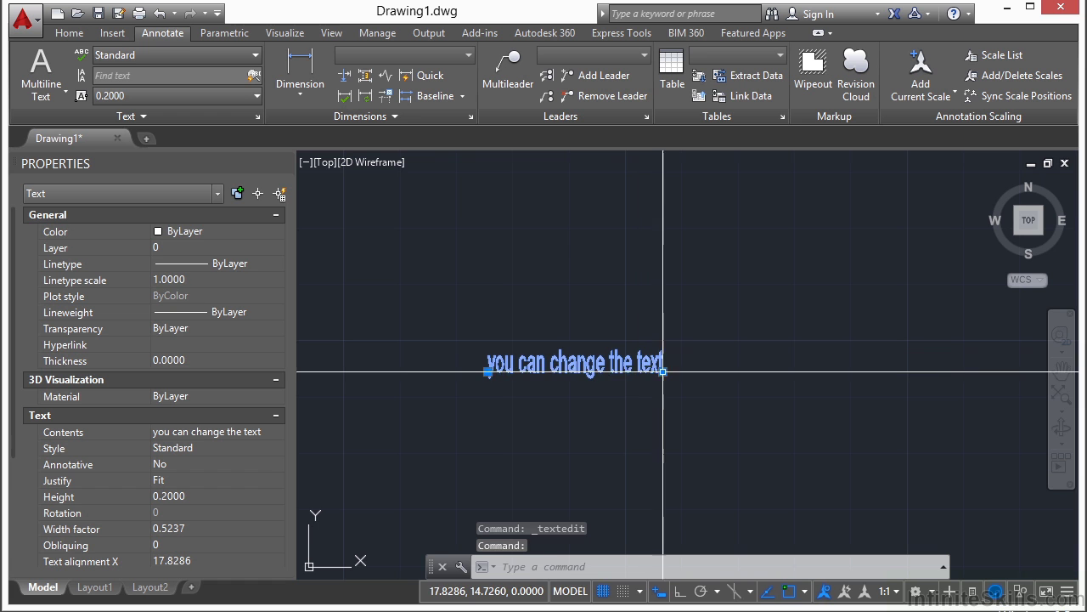
{"action": "left_click", "coordinate": [662, 371]}
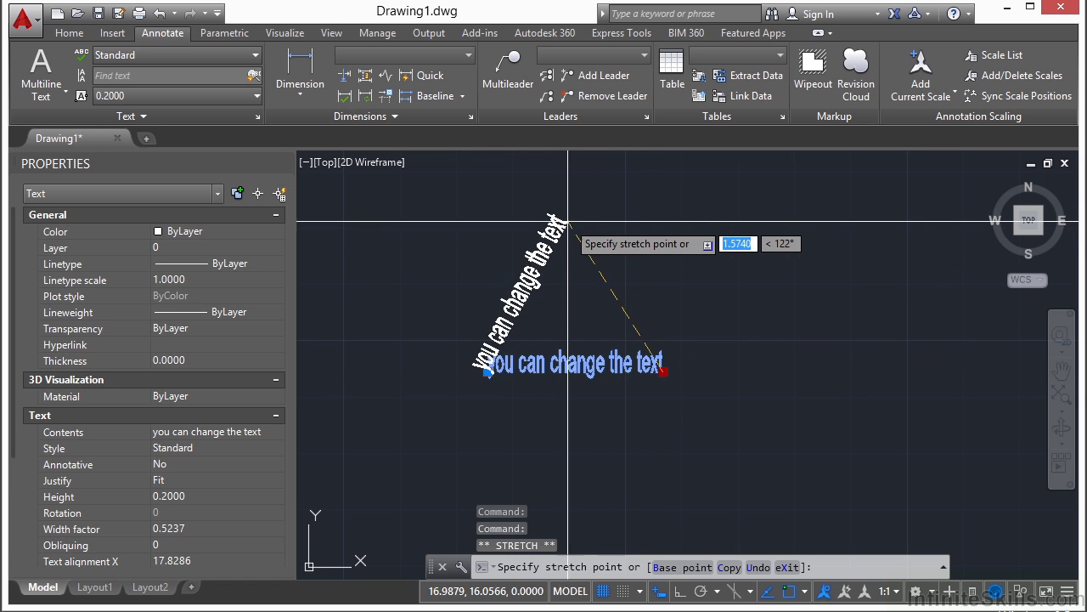
{"action": "left_click", "coordinate": [568, 221]}
{"action": "left_click", "coordinate": [569, 221]}
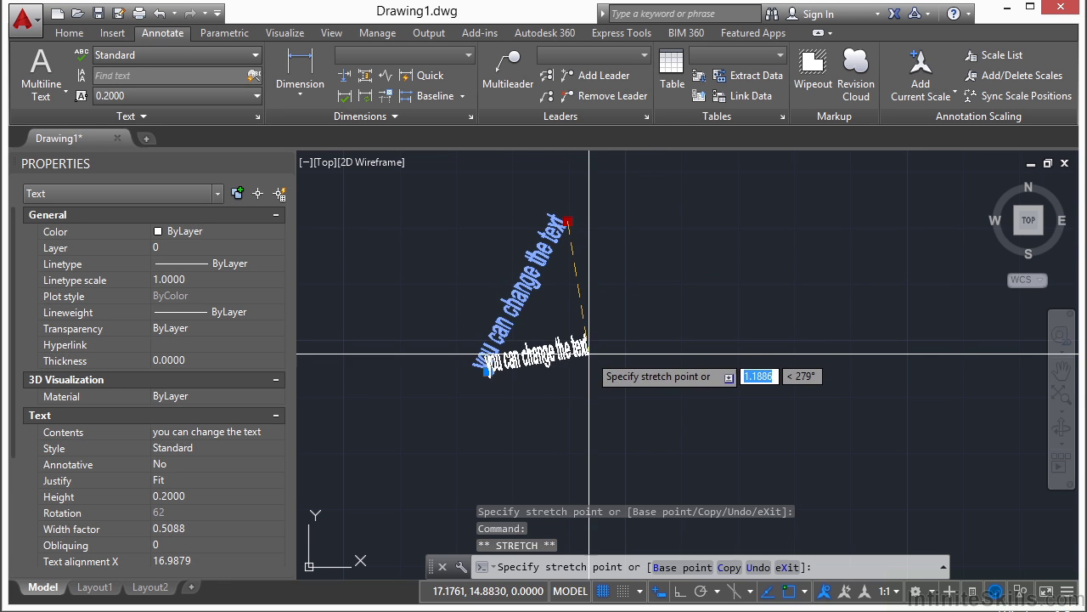
{"action": "left_click", "coordinate": [493, 373]}
{"action": "key", "text": "Escape"}
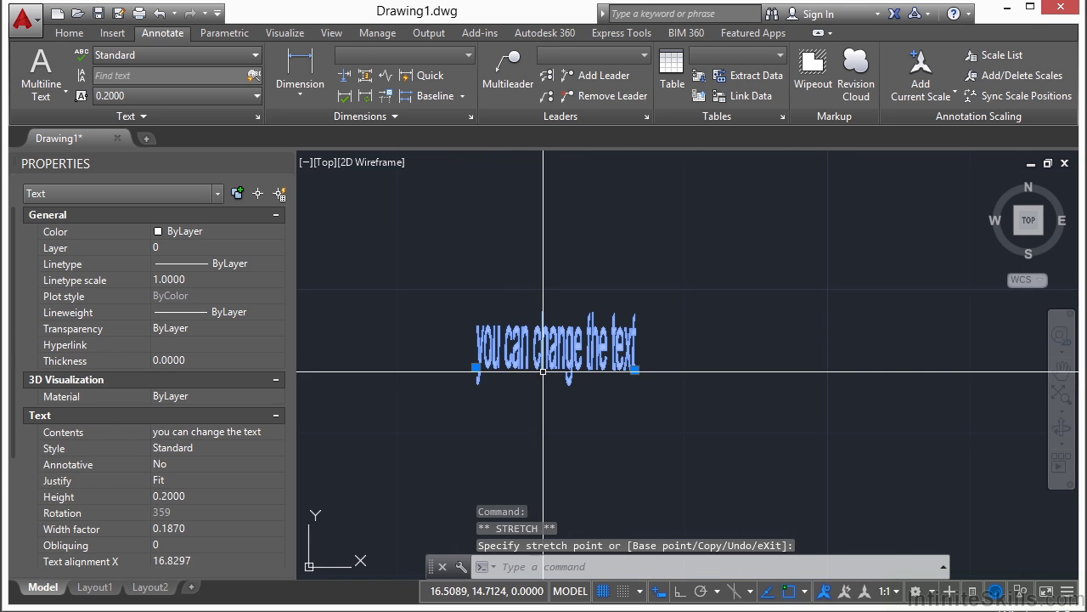
{"action": "key", "text": "Escape"}
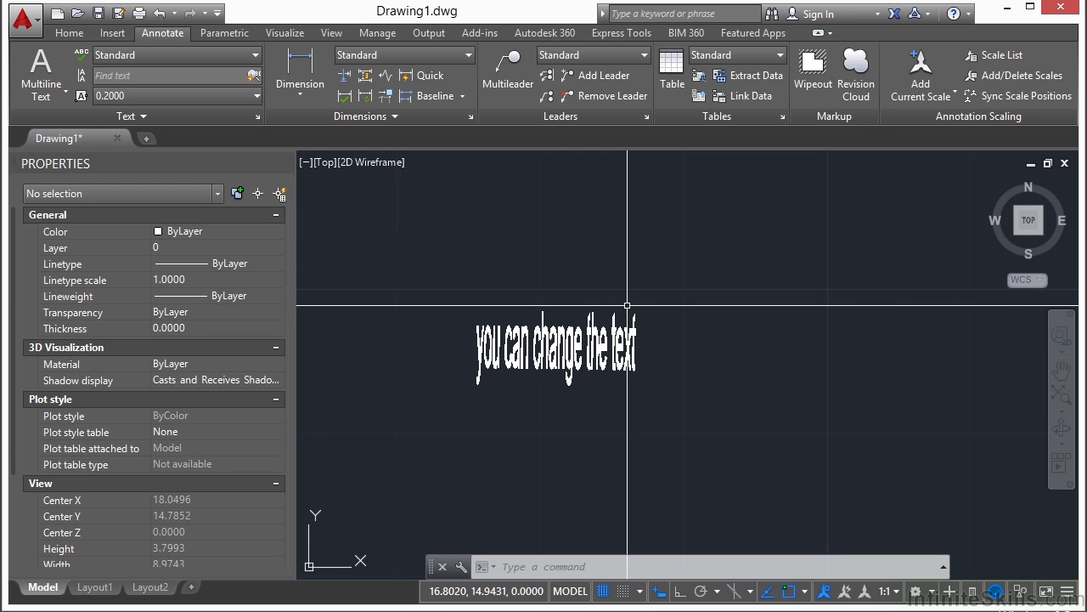
- Set the 'just start typing in your text' line to Center justification
{"action": "scroll", "coordinate": [591, 326], "scroll_direction": "down", "scroll_amount": 1}
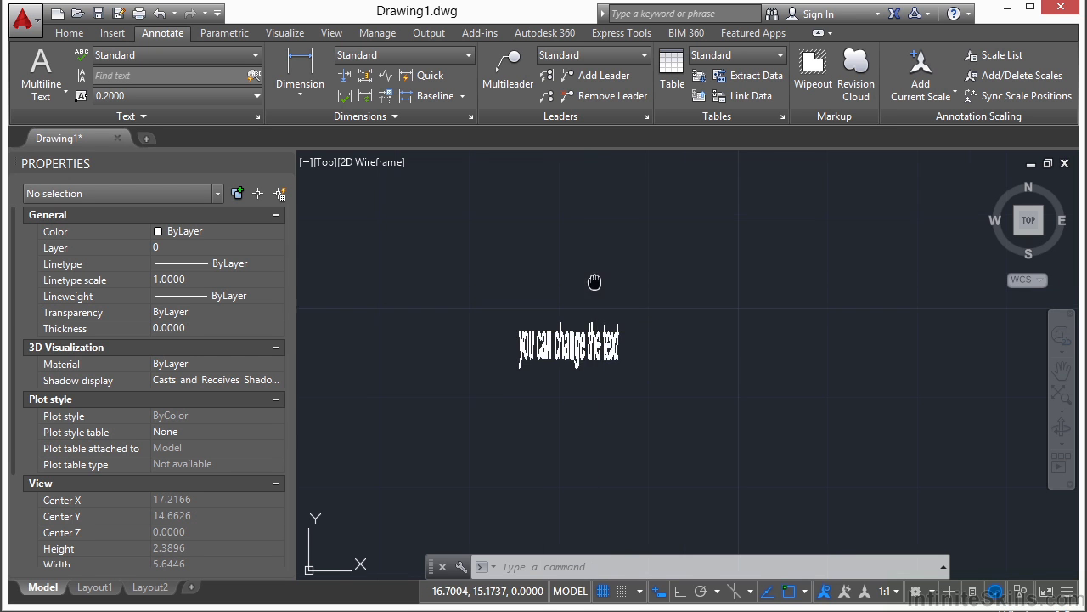
{"action": "scroll", "coordinate": [573, 343], "scroll_direction": "down", "scroll_amount": 1}
{"action": "key", "text": "Escape"}
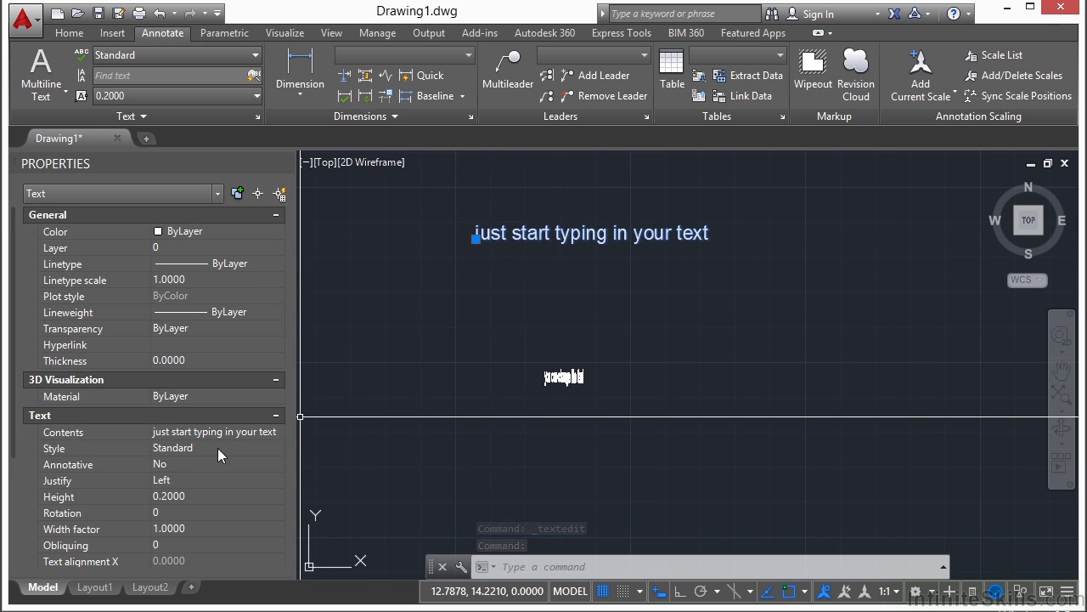
{"action": "left_click", "coordinate": [195, 481]}
{"action": "left_click", "coordinate": [197, 481]}
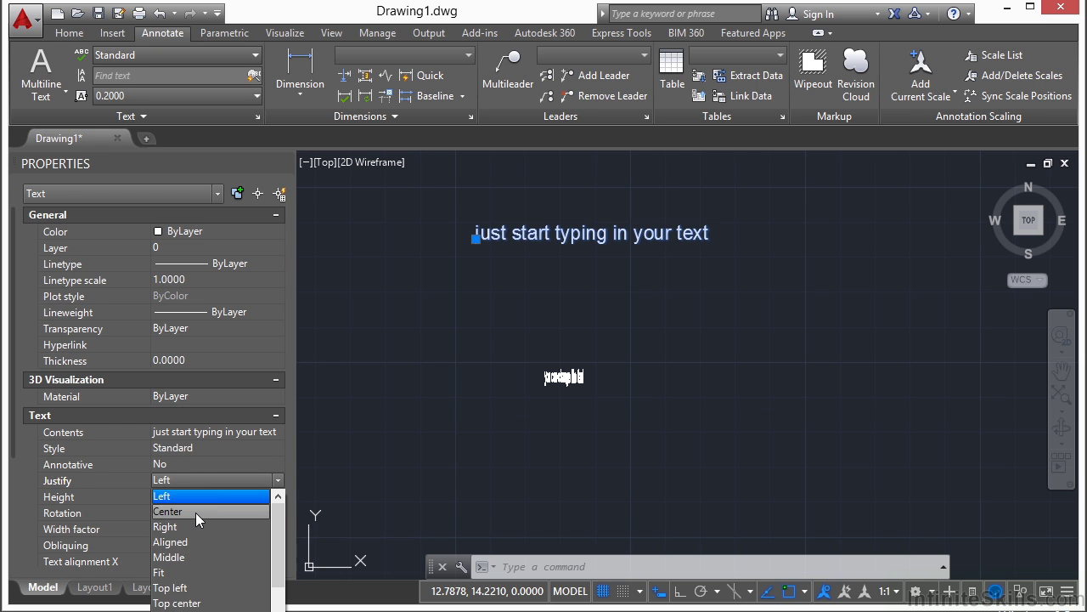
{"action": "left_click", "coordinate": [197, 512]}
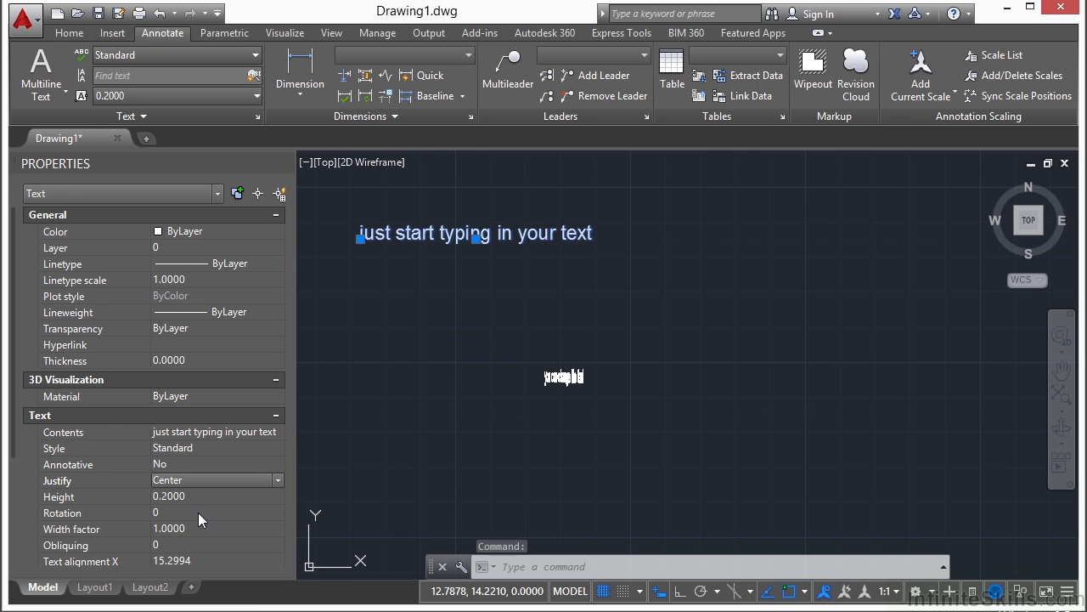
- Move that line up and to the right, then make it Right-justified
{"action": "left_click", "coordinate": [478, 239]}
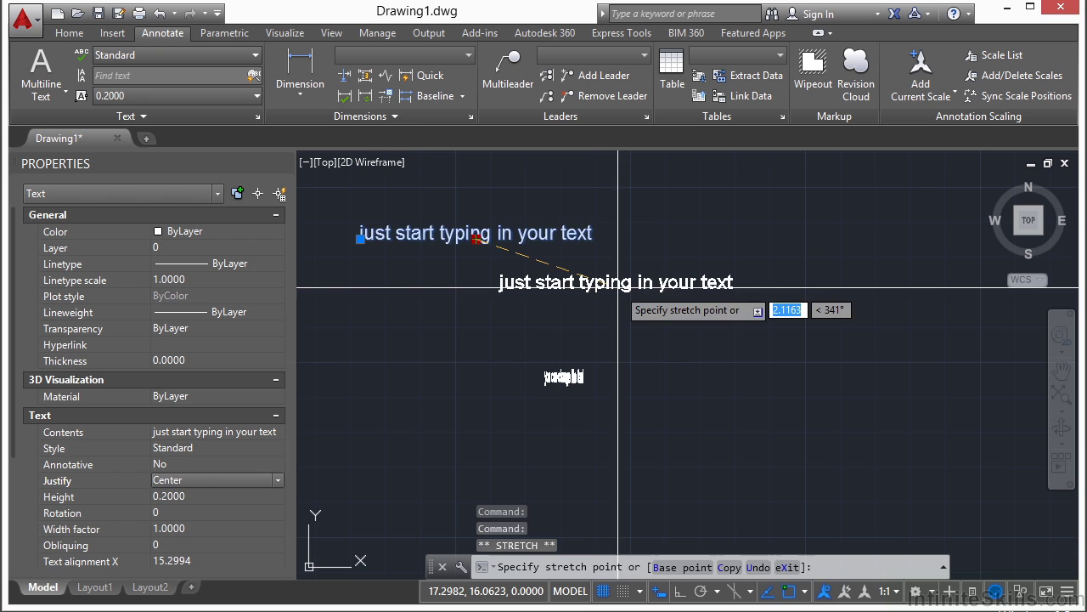
{"action": "double_click", "coordinate": [691, 237]}
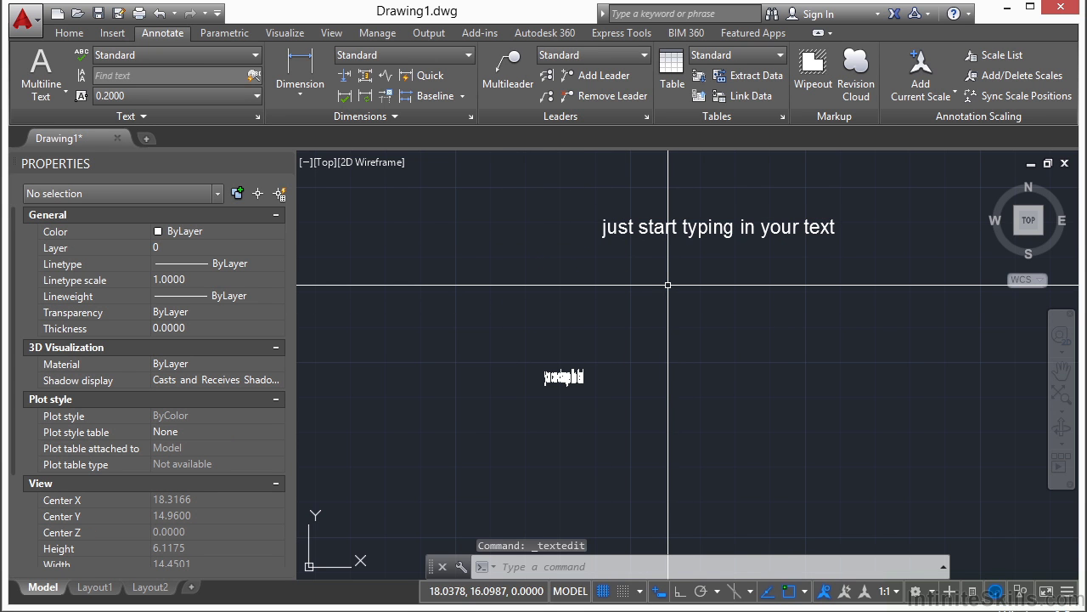
{"action": "left_click", "coordinate": [811, 227]}
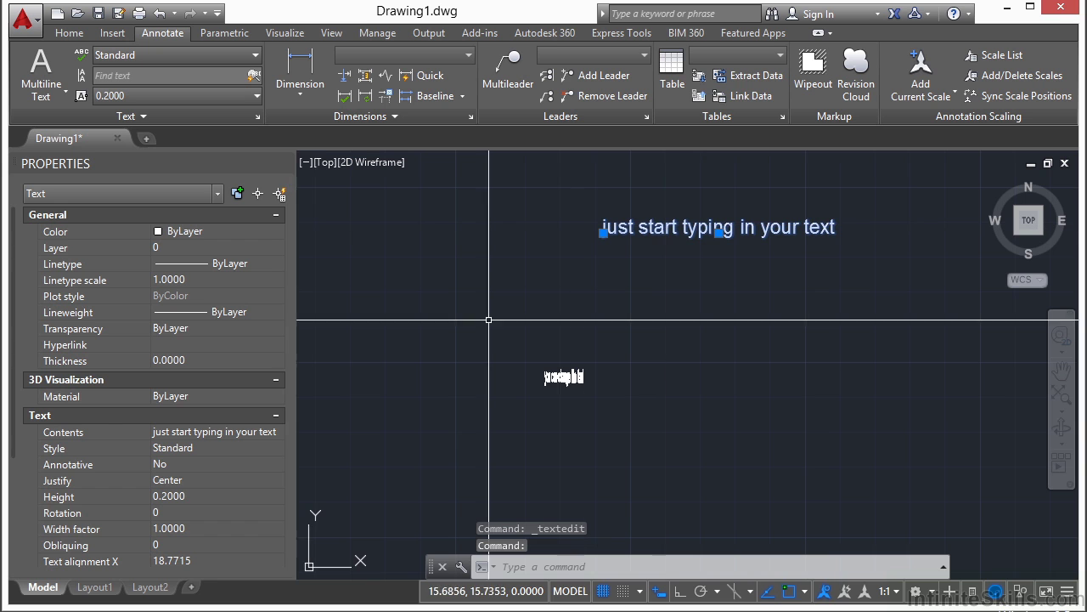
{"action": "left_click", "coordinate": [229, 478]}
{"action": "left_click", "coordinate": [220, 477]}
{"action": "left_click", "coordinate": [213, 508]}
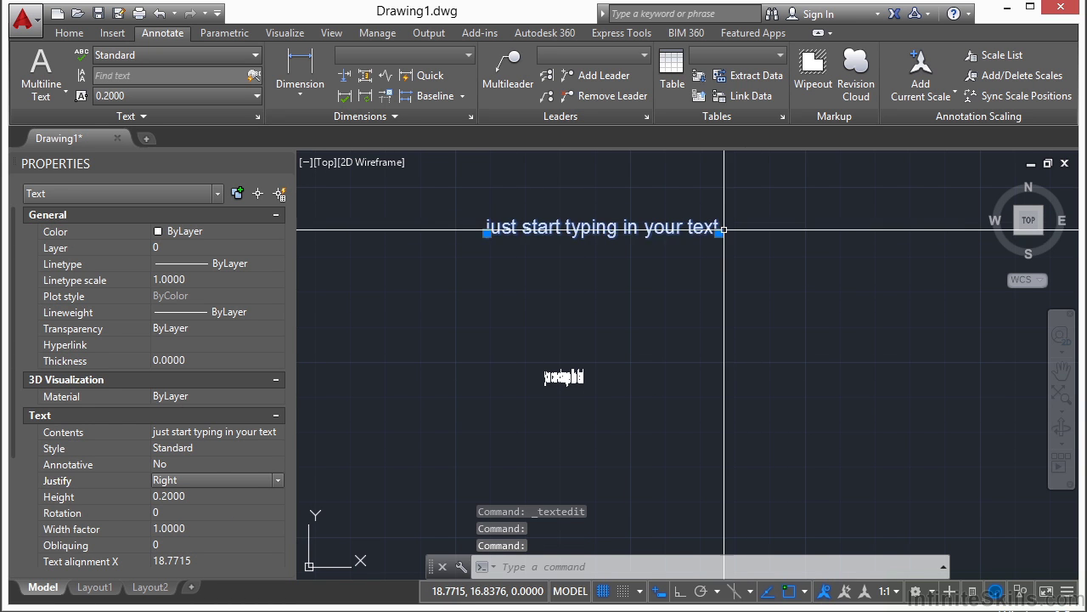
{"action": "key", "text": "Escape"}
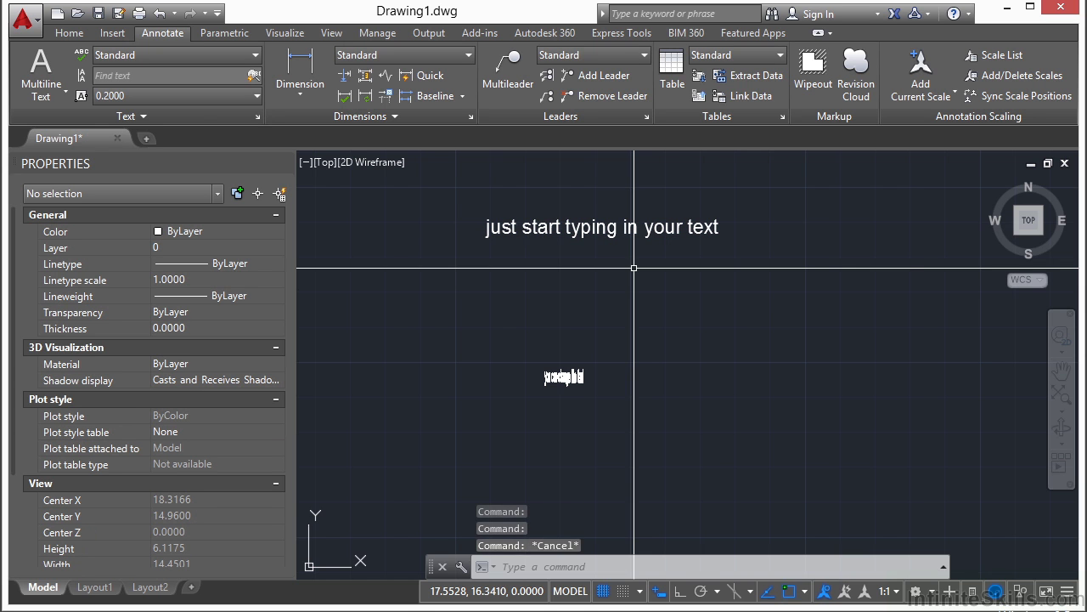
{"action": "type", "text": "l"}
{"action": "key", "text": "Return"}
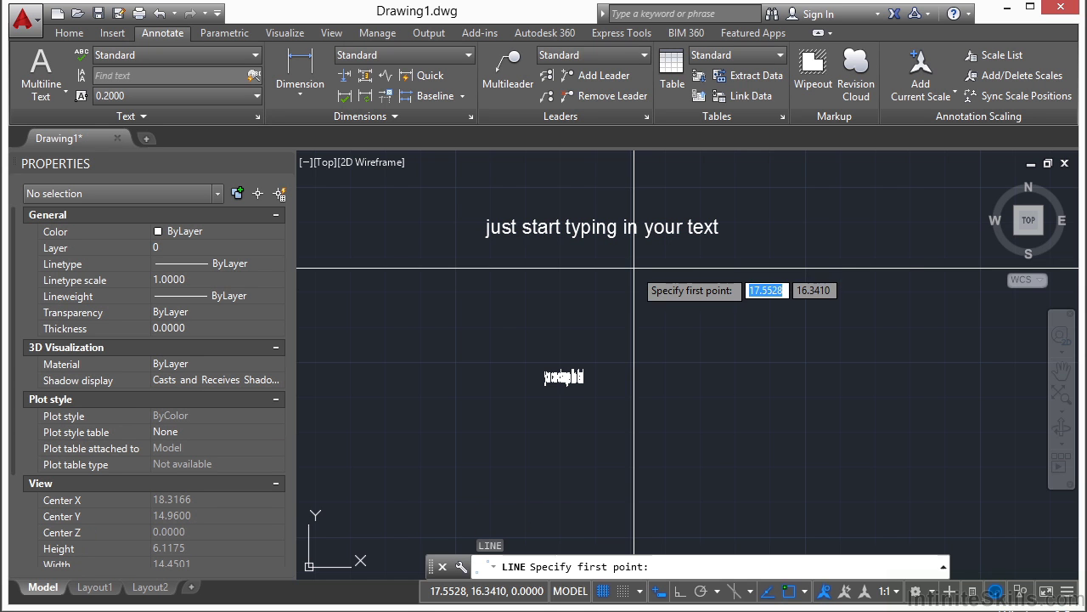
{"action": "left_click", "coordinate": [718, 232]}
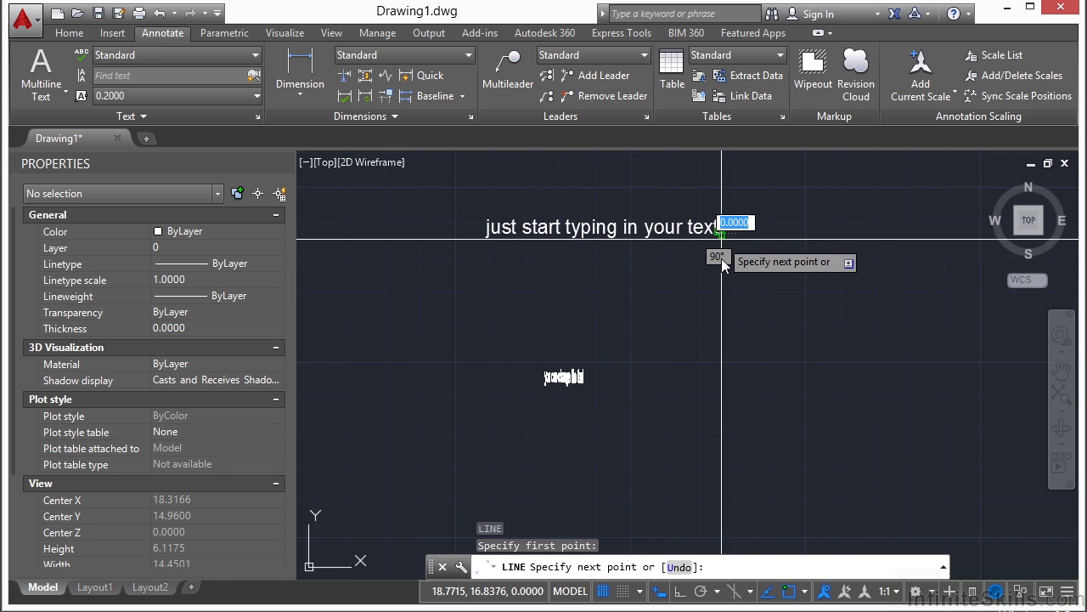
{"action": "left_click", "coordinate": [752, 320]}
{"action": "key", "text": "Return"}
{"action": "left_click", "coordinate": [616, 219]}
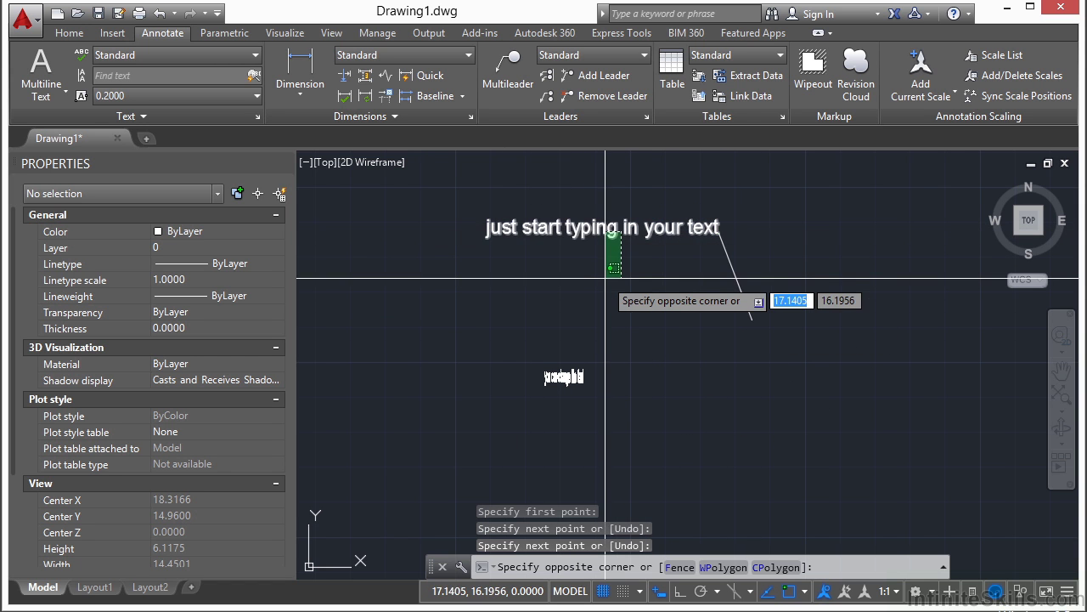
{"action": "key", "text": "Escape"}
{"action": "key", "text": "Return"}
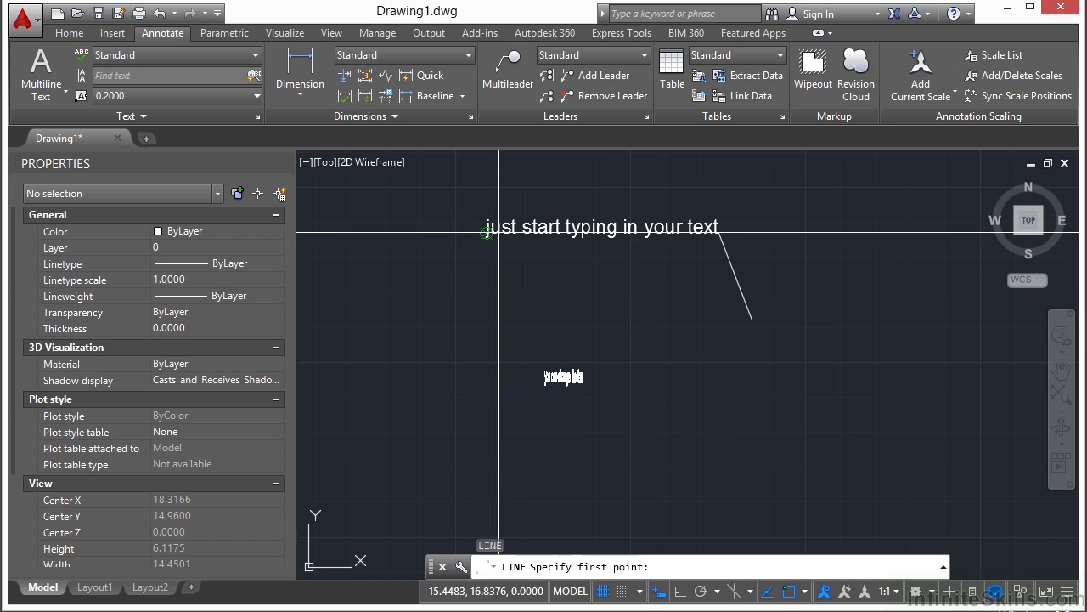
{"action": "left_click", "coordinate": [498, 231]}
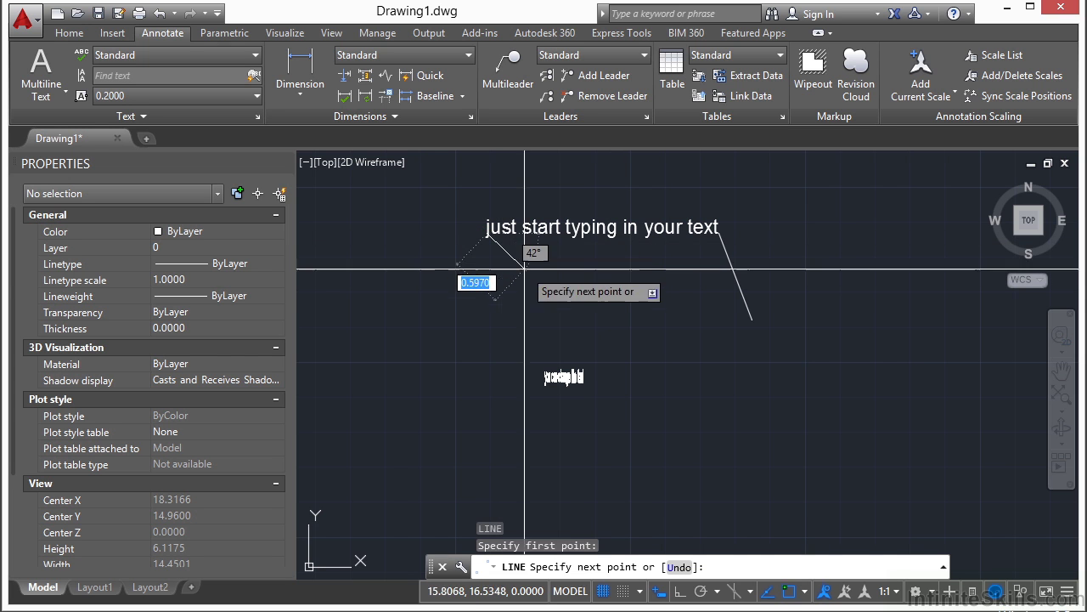
{"action": "left_click", "coordinate": [553, 297]}
{"action": "key", "text": "Return"}
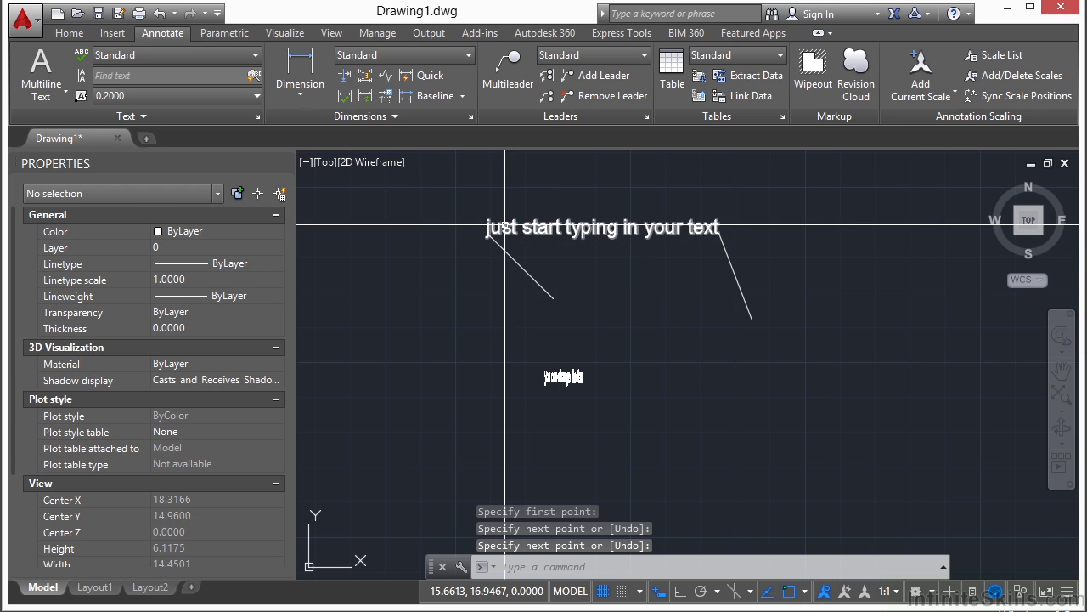
{"action": "type", "text": "e"}
{"action": "key", "text": "Return"}
{"action": "left_click", "coordinate": [787, 301]}
{"action": "left_click", "coordinate": [497, 289]}
{"action": "key", "text": "Return"}
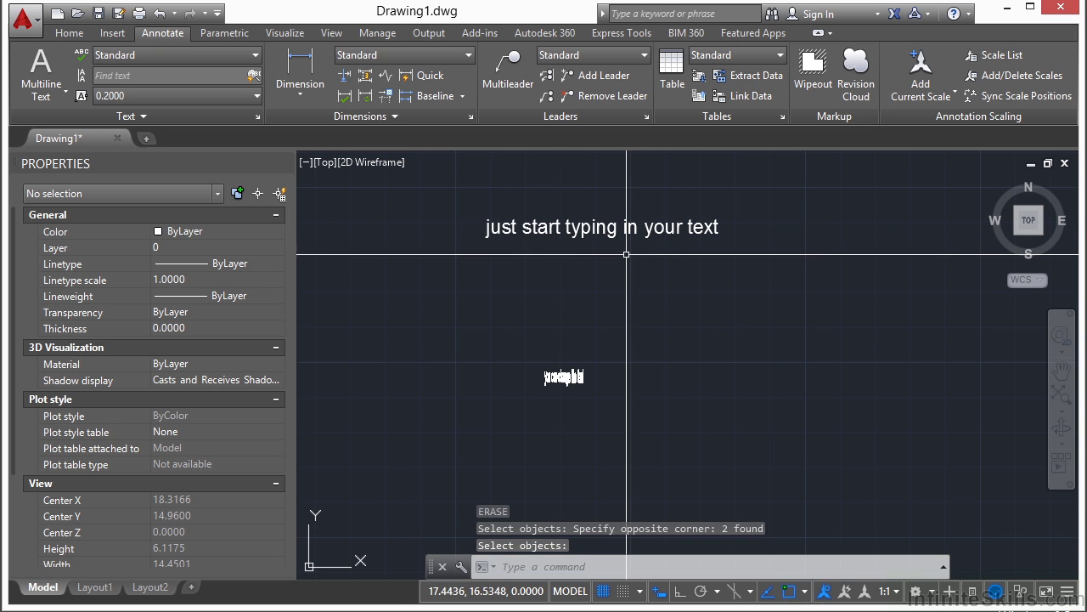
{"action": "left_click", "coordinate": [624, 255]}
{"action": "left_click", "coordinate": [556, 222]}
{"action": "key", "text": "Escape"}
{"action": "key", "text": "Escape"}
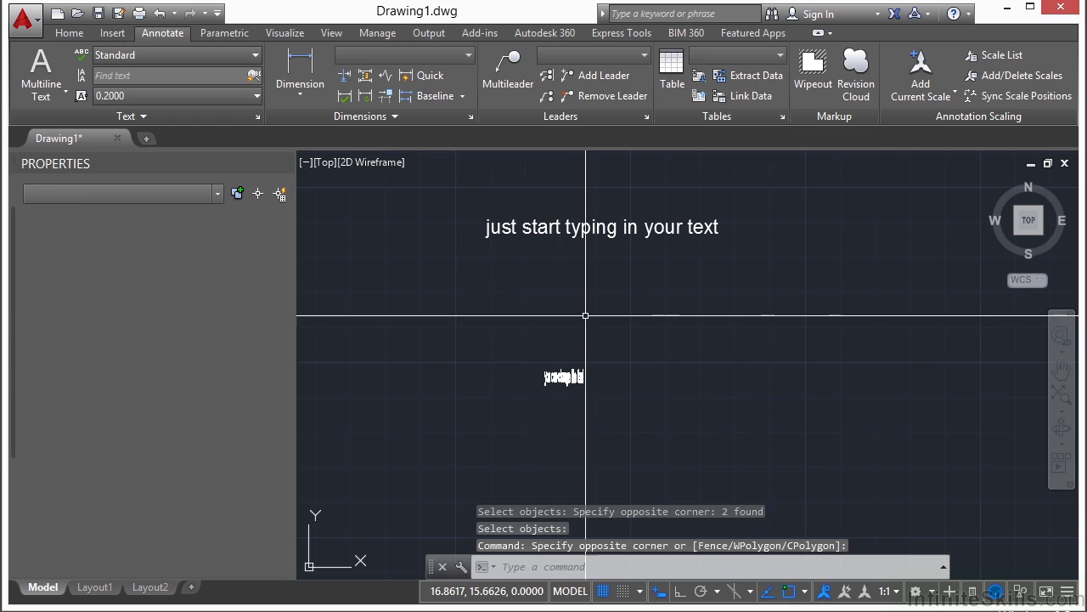